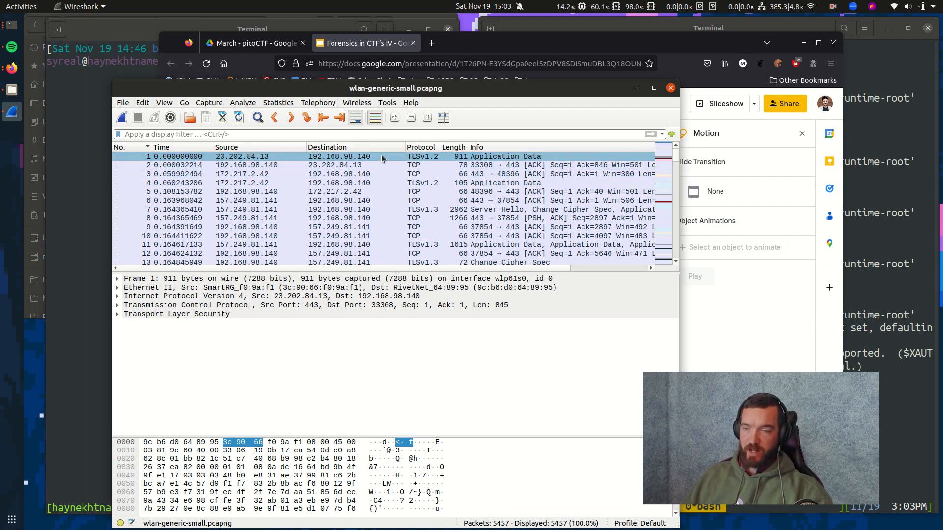
Scroll down through the wlan-generic-small.pcapng packet list.
{"action": "left_click_drag", "start_coordinate": [677, 148], "coordinate": [681, 260]}
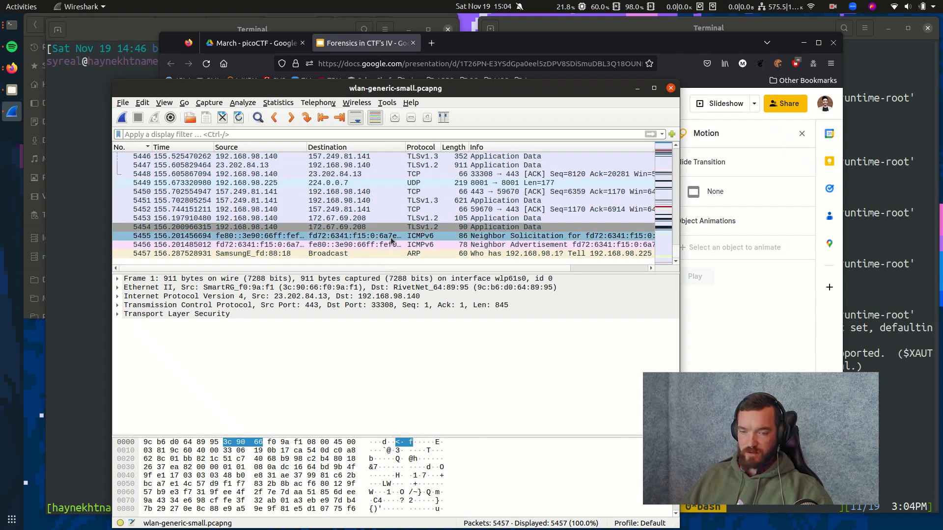
Select the final packet, ARP request 5457, then return to the top of the list.
{"action": "left_click", "coordinate": [238, 256]}
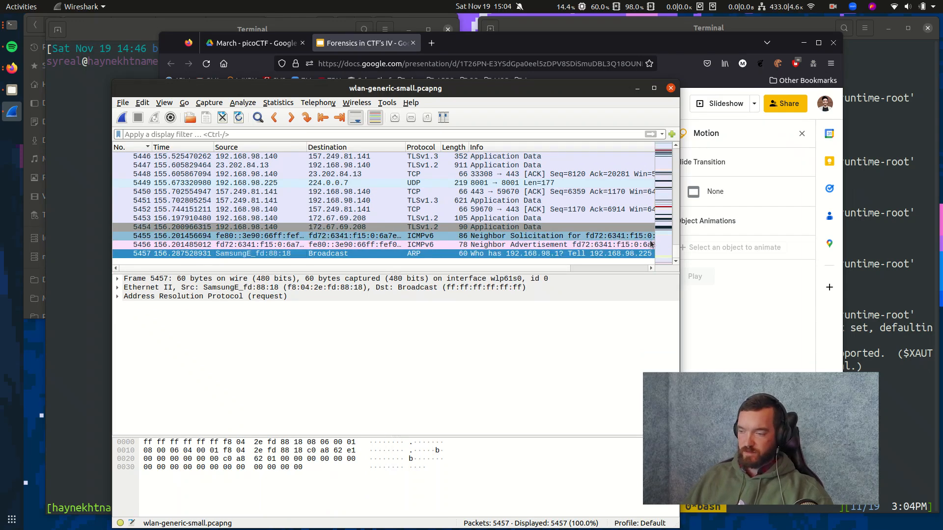
{"action": "left_click_drag", "start_coordinate": [676, 257], "coordinate": [676, 149]}
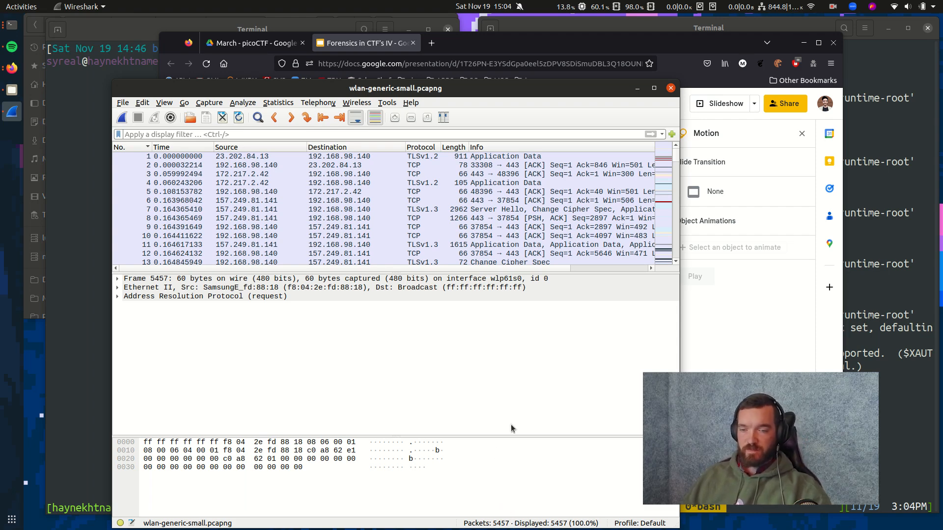
{"action": "left_click", "coordinate": [635, 157]}
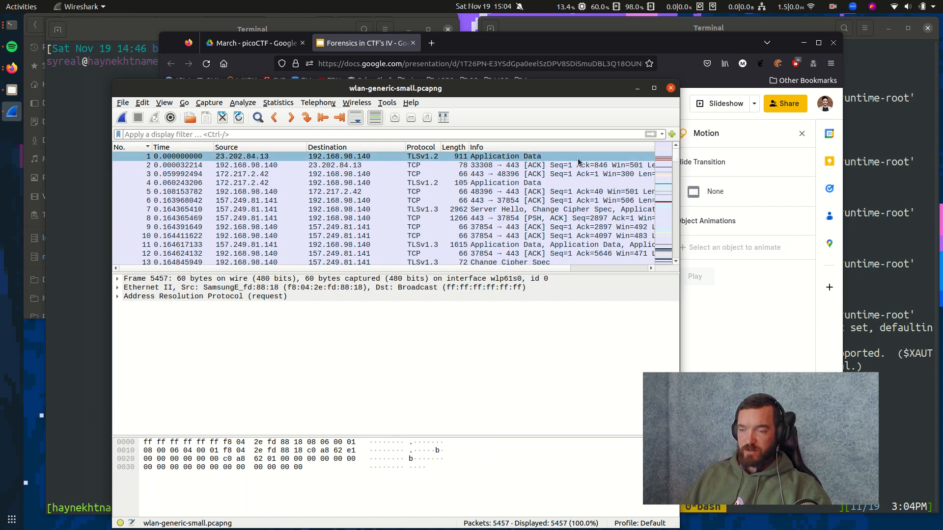
Sort by Protocol, inspect ARP packets 16, 68 and 69, then jump down to the HTTP/ICMPv6 packets.
{"action": "left_click", "coordinate": [424, 147]}
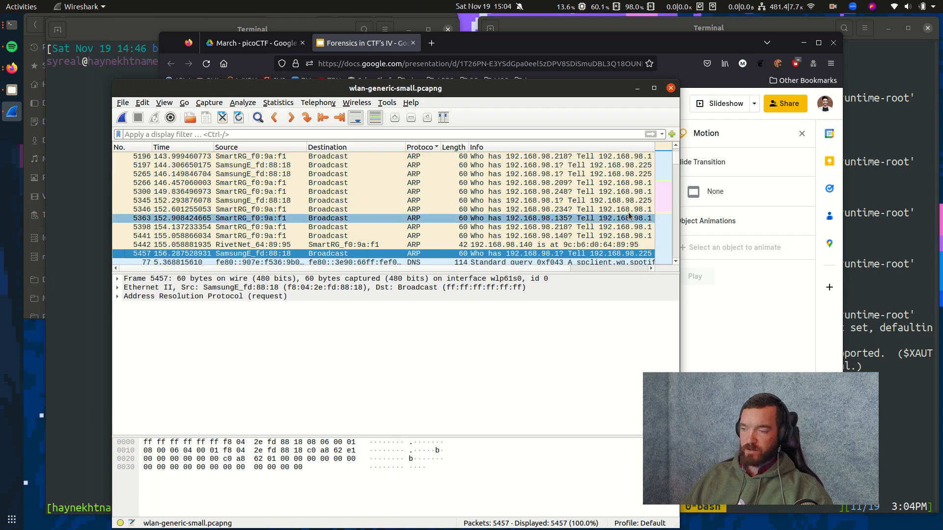
{"action": "left_click_drag", "start_coordinate": [678, 160], "coordinate": [677, 151]}
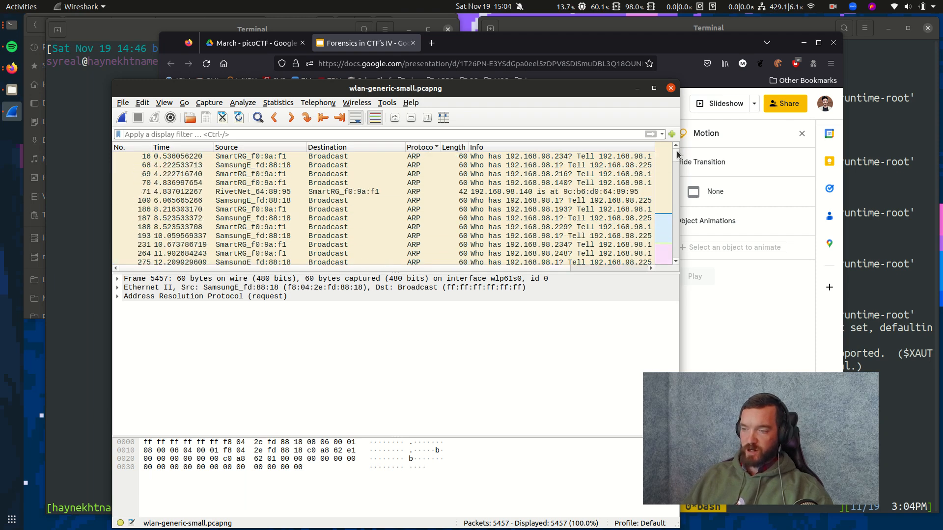
{"action": "left_click", "coordinate": [423, 158]}
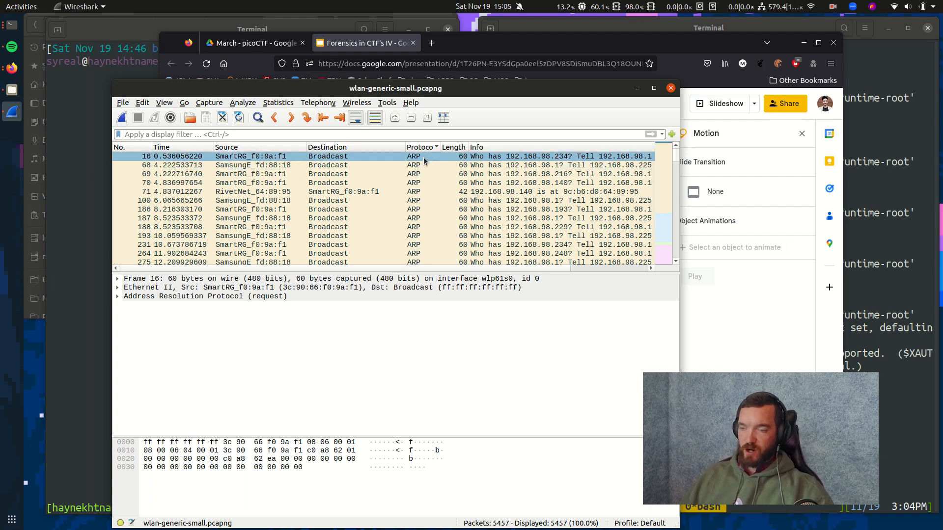
{"action": "left_click", "coordinate": [423, 164]}
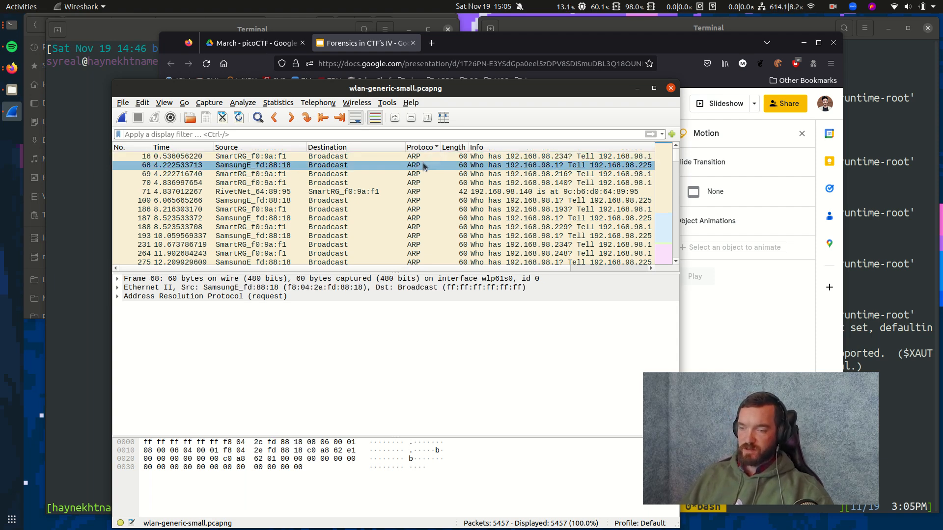
{"action": "left_click", "coordinate": [425, 174]}
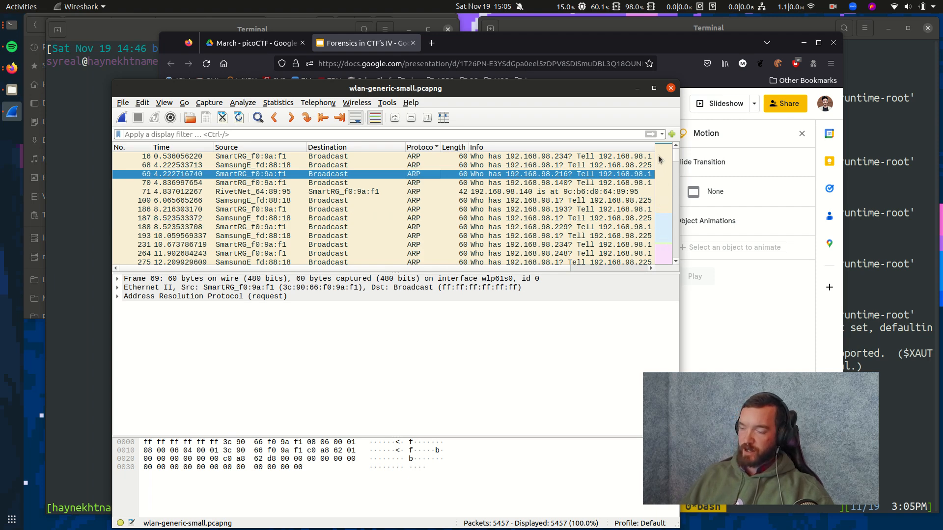
{"action": "left_click", "coordinate": [662, 247]}
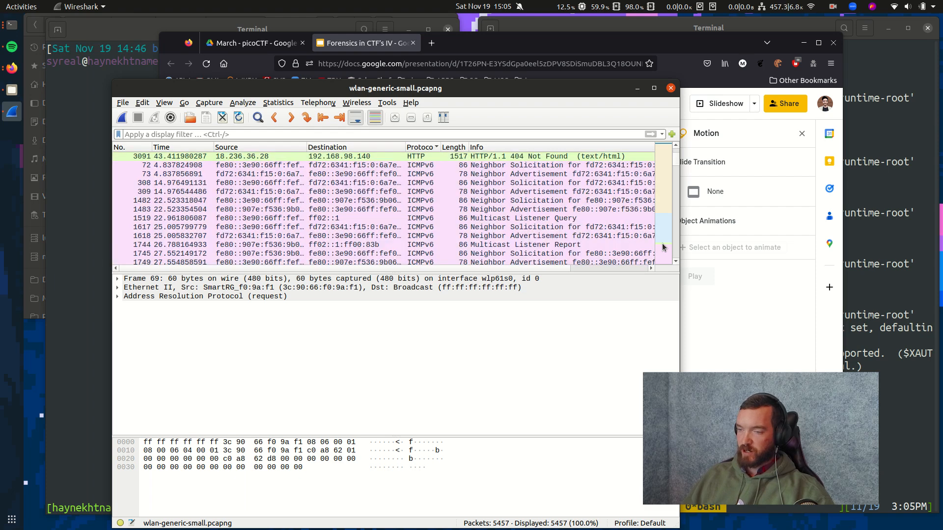
{"action": "scroll", "coordinate": [504, 222], "scroll_direction": "up", "scroll_amount": 2}
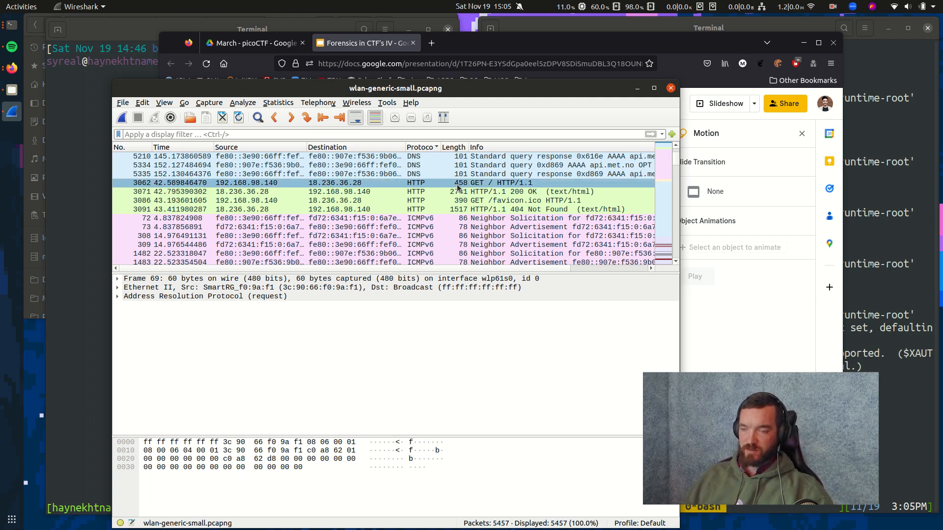
{"action": "left_click", "coordinate": [488, 184]}
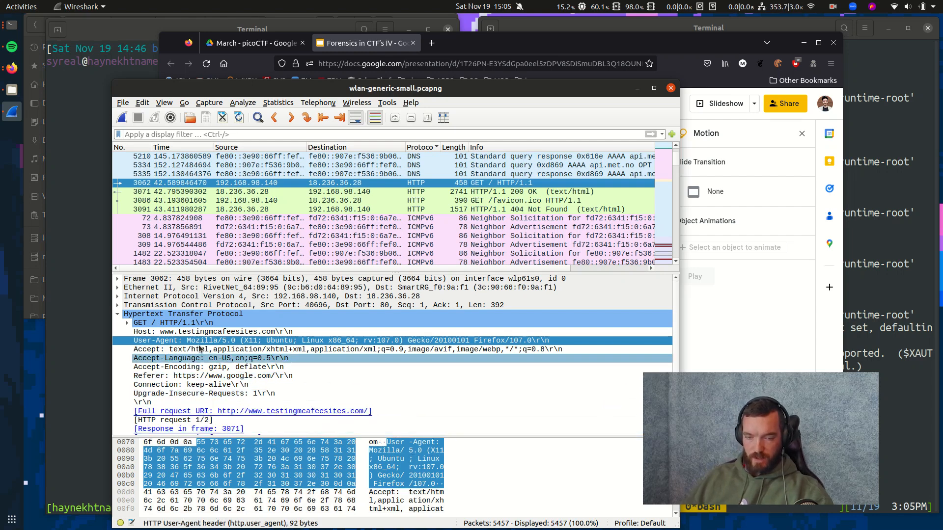
Collapse the GET request line and HTTP layer, and enlarge the hex bytes pane.
{"action": "left_click", "coordinate": [128, 324]}
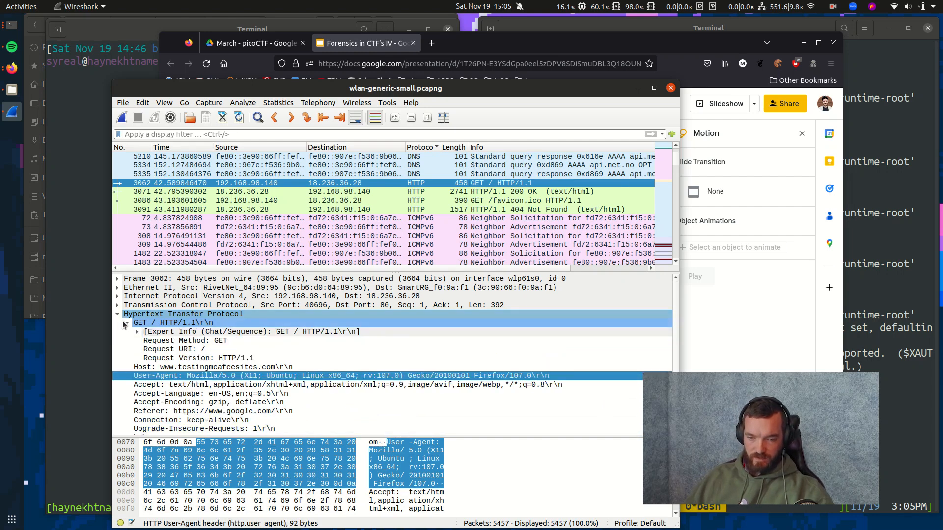
{"action": "left_click", "coordinate": [124, 323]}
{"action": "left_click", "coordinate": [117, 314]}
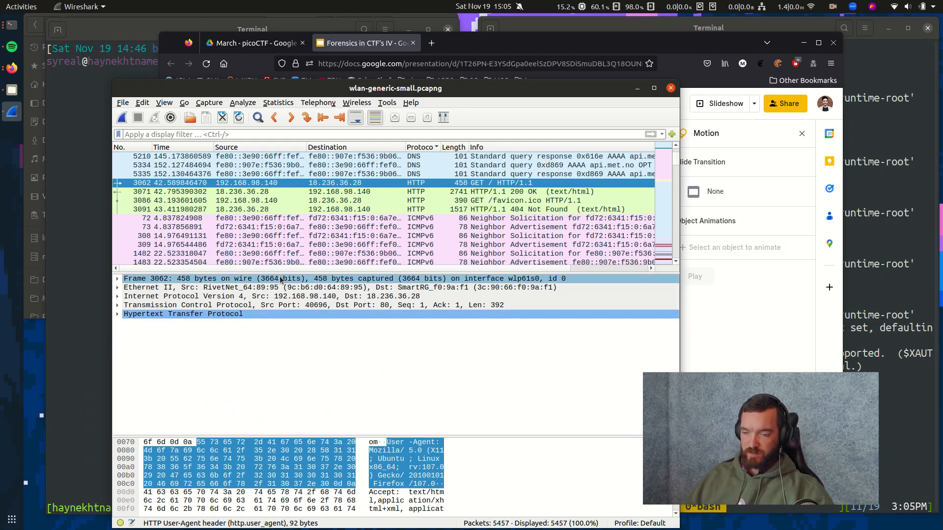
{"action": "left_click_drag", "start_coordinate": [396, 436], "coordinate": [401, 318]}
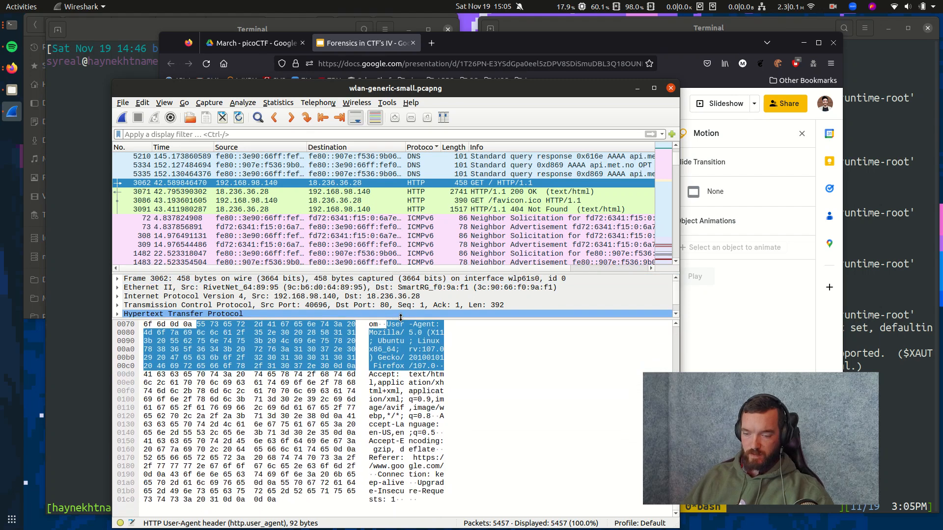
{"action": "scroll", "coordinate": [373, 353], "scroll_direction": "up", "scroll_amount": 3}
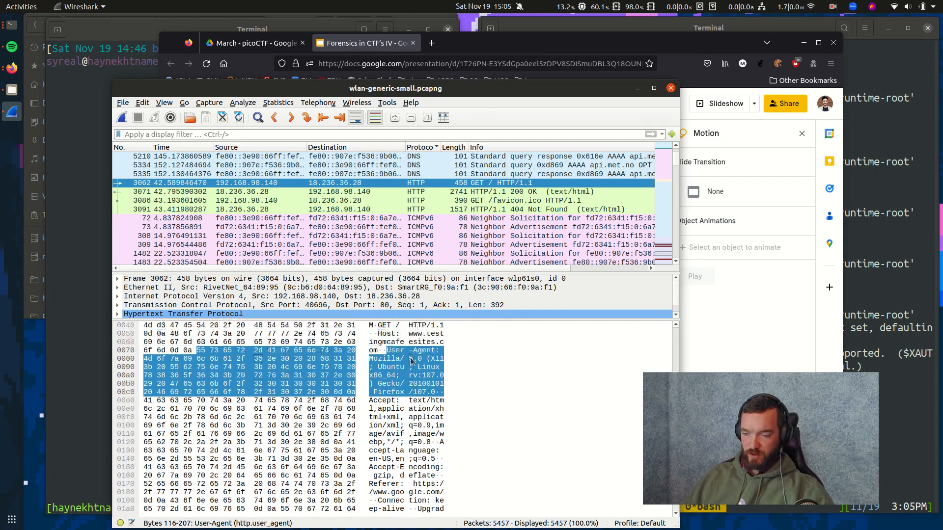
Highlight byte 15, the whole frame, then Ethernet's 14, IPv4's 20, TCP's 32 and HTTP's 392 bytes.
{"action": "left_click", "coordinate": [350, 367]}
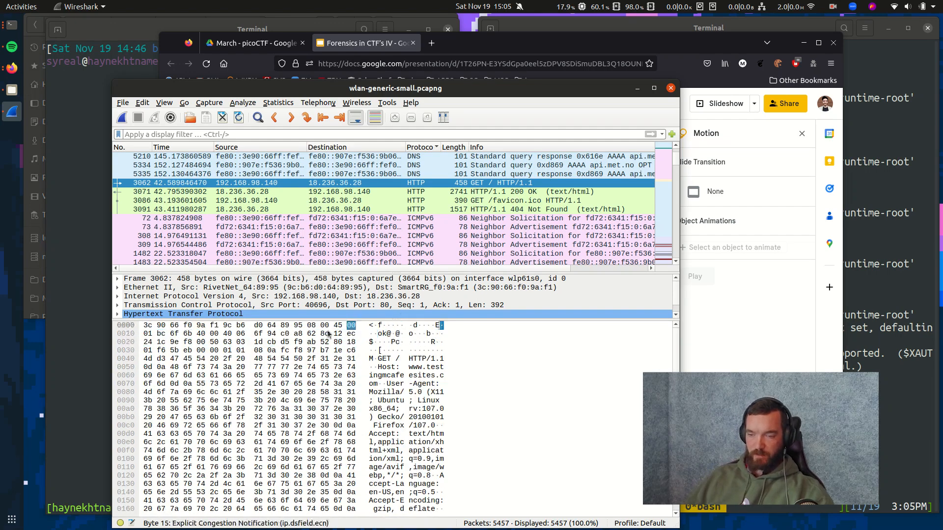
{"action": "left_click", "coordinate": [264, 279]}
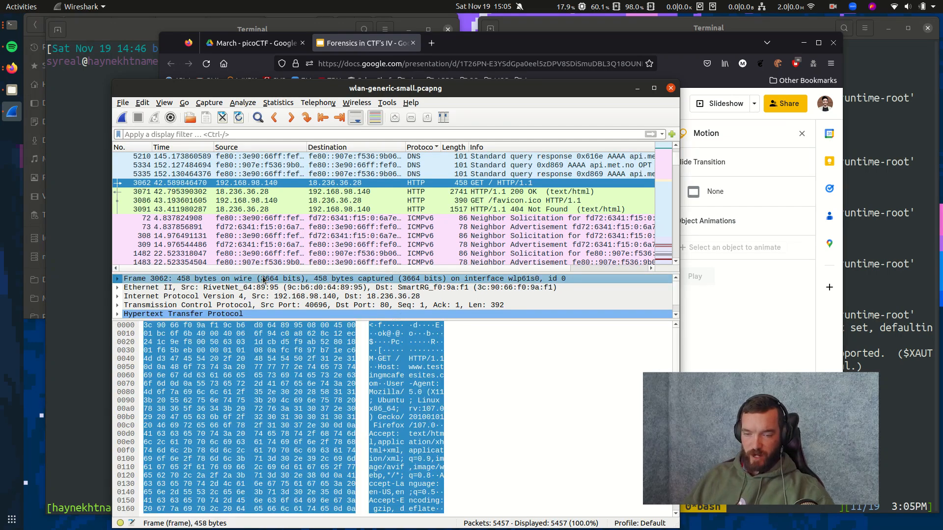
{"action": "left_click", "coordinate": [227, 289]}
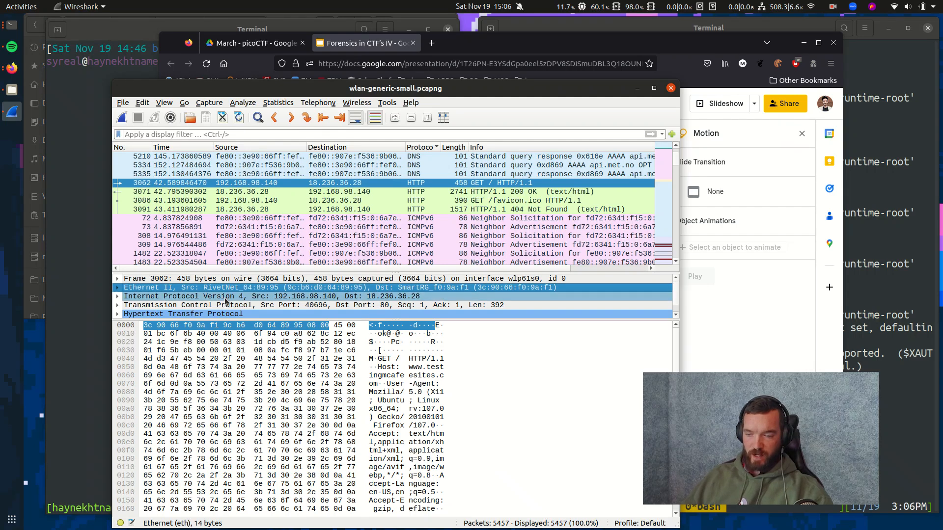
{"action": "left_click", "coordinate": [225, 297]}
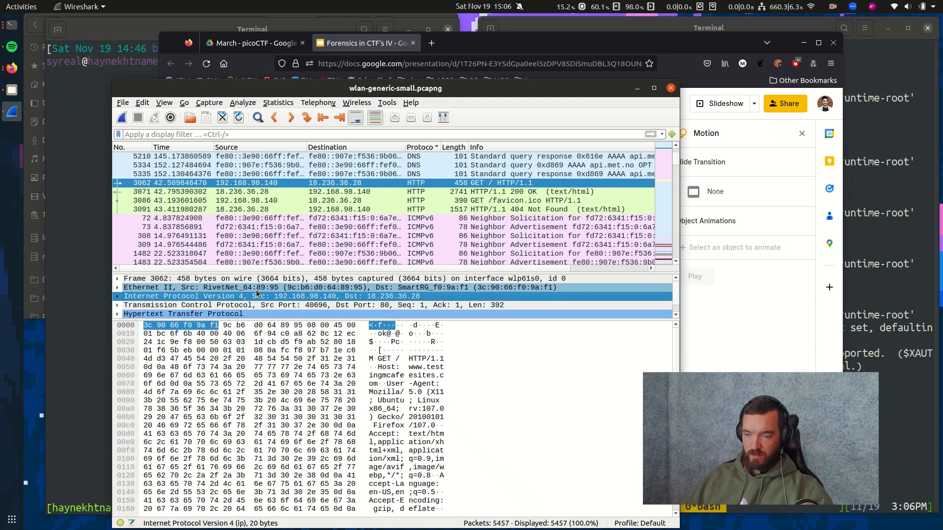
{"action": "left_click", "coordinate": [247, 292]}
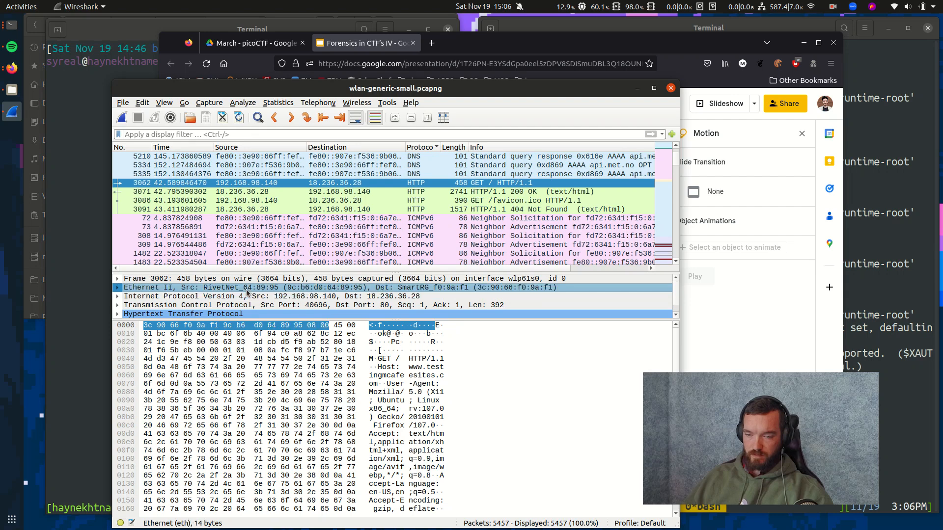
{"action": "left_click", "coordinate": [248, 298]}
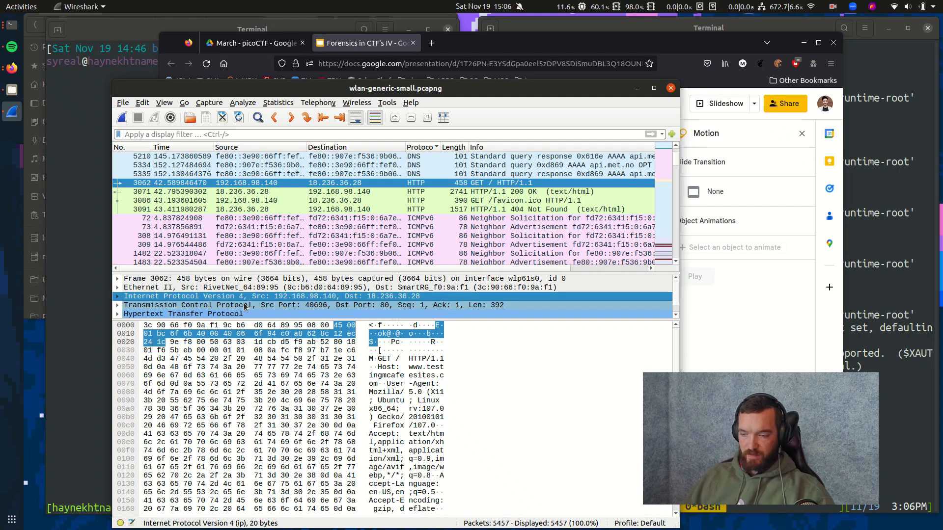
{"action": "left_click", "coordinate": [246, 307]}
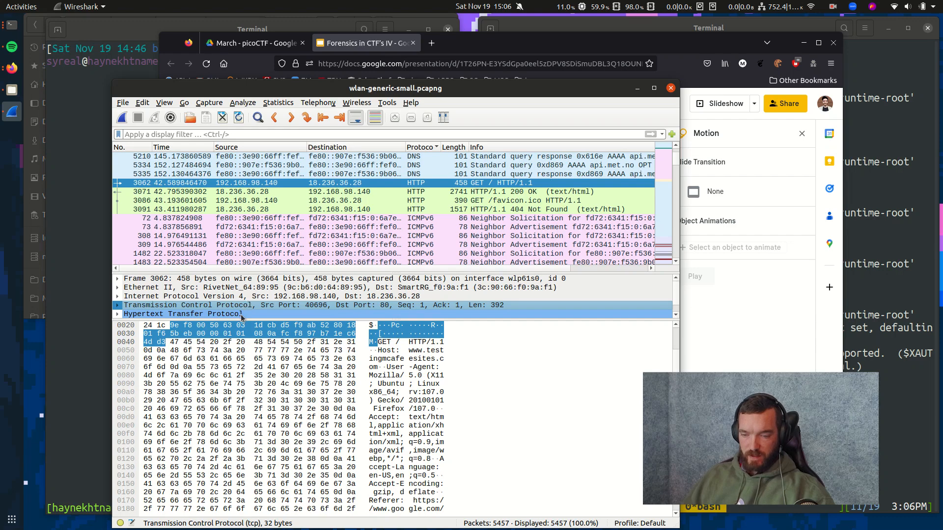
{"action": "left_click", "coordinate": [241, 315]}
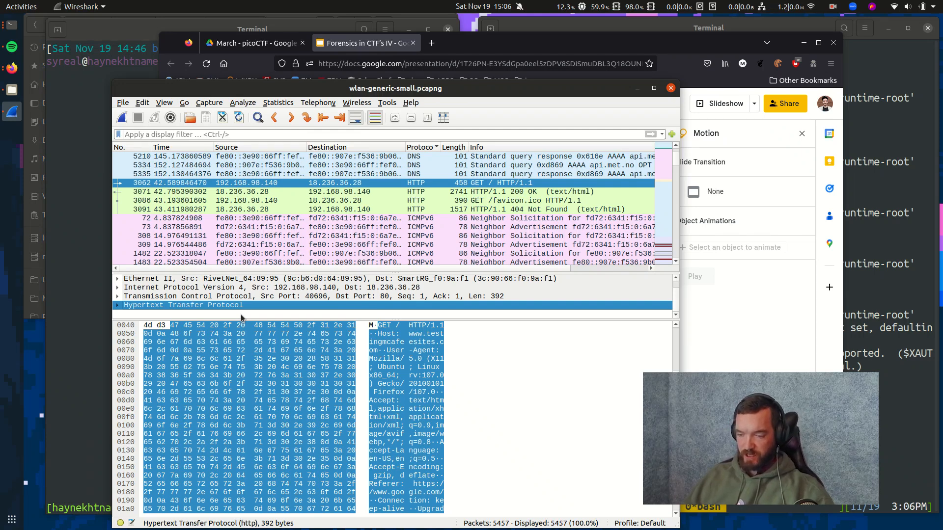
Highlight the HTTP/1.1 version and GET method bytes, then enlarge the packet detail tree.
{"action": "left_click", "coordinate": [350, 325]}
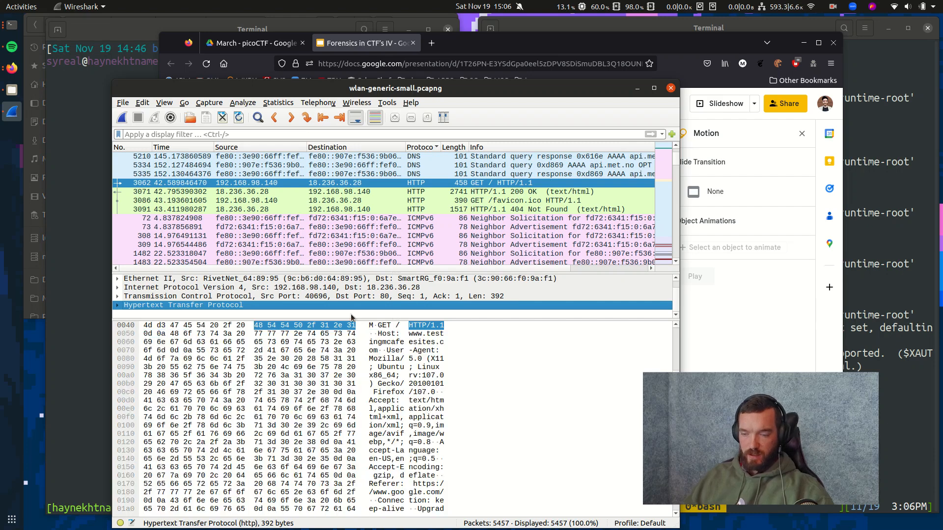
{"action": "left_click", "coordinate": [384, 325]}
{"action": "left_click_drag", "start_coordinate": [386, 318], "coordinate": [386, 440]}
Expand HTTP, inspect headers Host through Upgrade-Insecure-Requests, then switch to the Forensics in CTF's IV deck.
{"action": "left_click", "coordinate": [118, 314]}
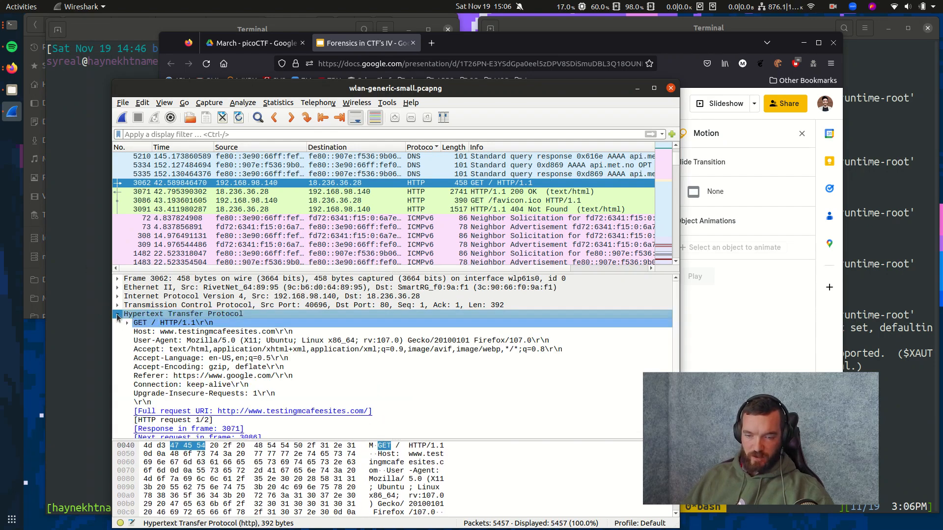
{"action": "left_click", "coordinate": [231, 325]}
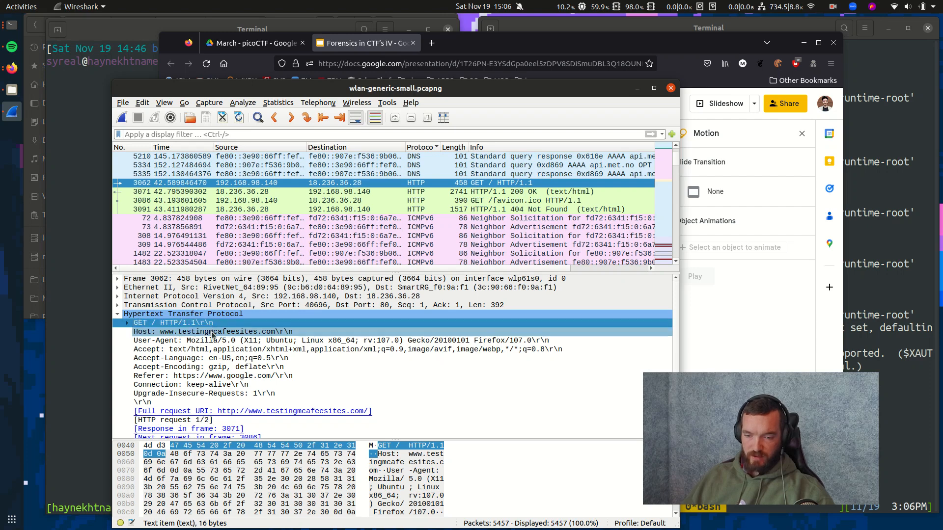
{"action": "left_click", "coordinate": [212, 333]}
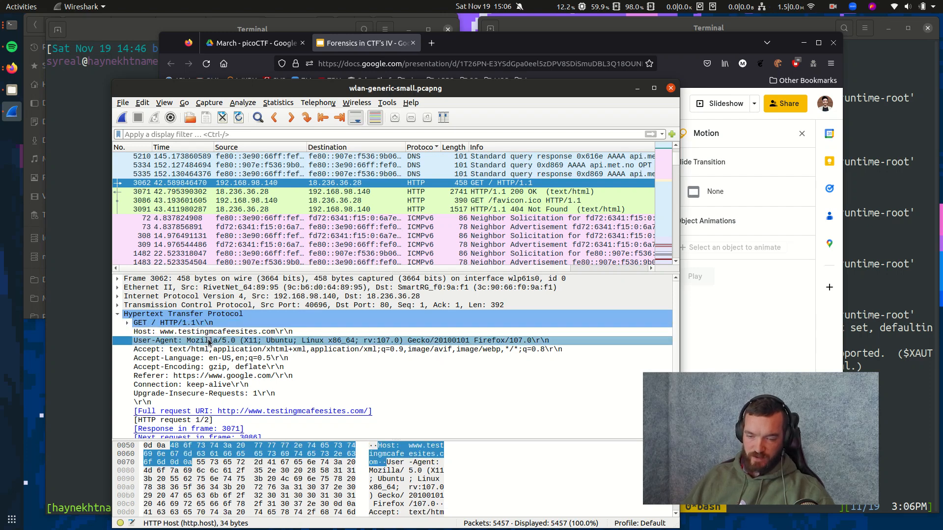
{"action": "left_click", "coordinate": [208, 342]}
{"action": "left_click", "coordinate": [207, 350]}
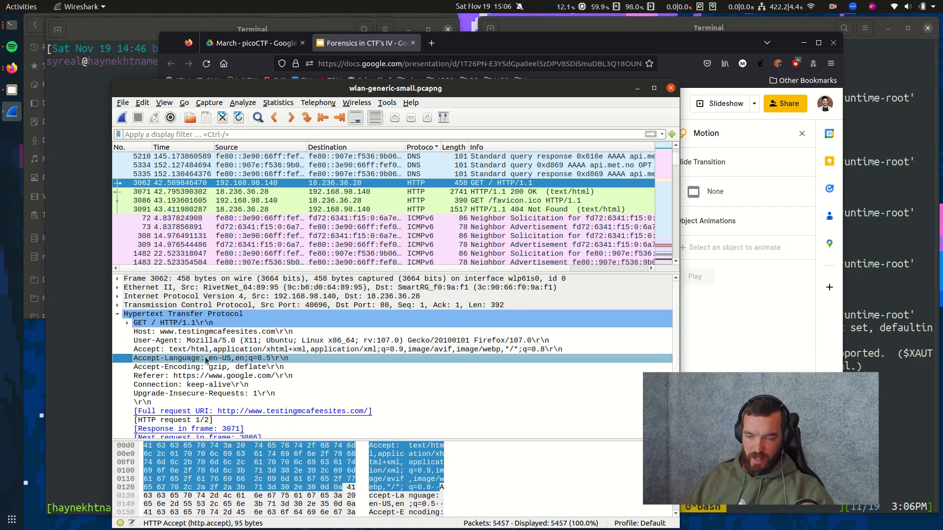
{"action": "left_click", "coordinate": [204, 367]}
{"action": "left_click", "coordinate": [205, 375]}
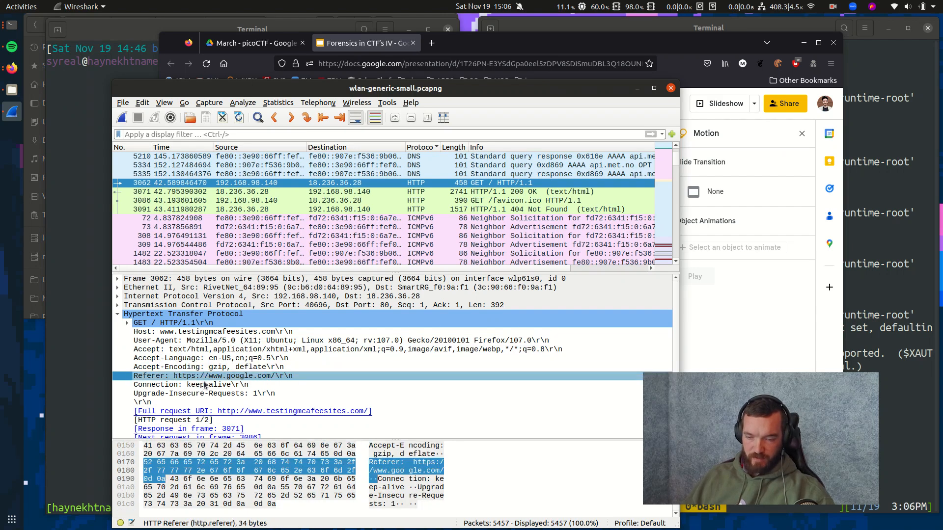
{"action": "left_click", "coordinate": [203, 384]}
{"action": "left_click", "coordinate": [202, 393]}
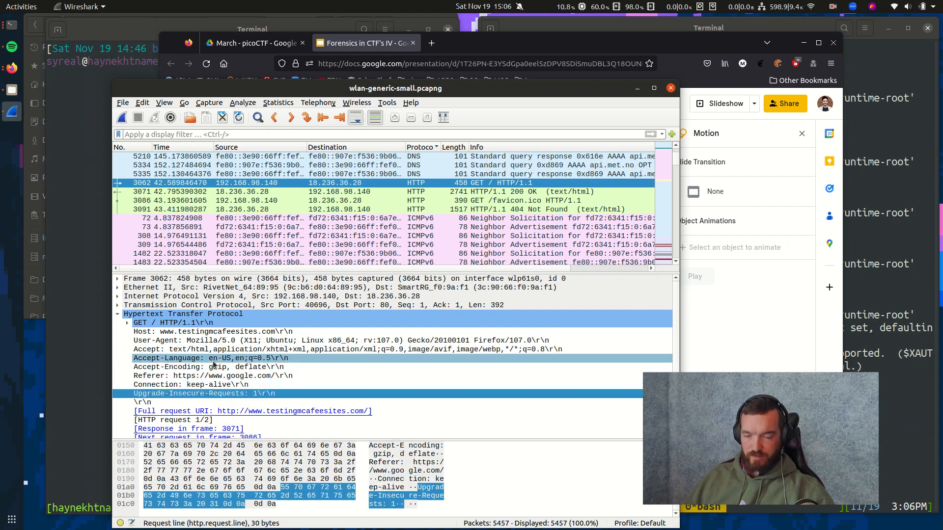
{"action": "left_click", "coordinate": [374, 44]}
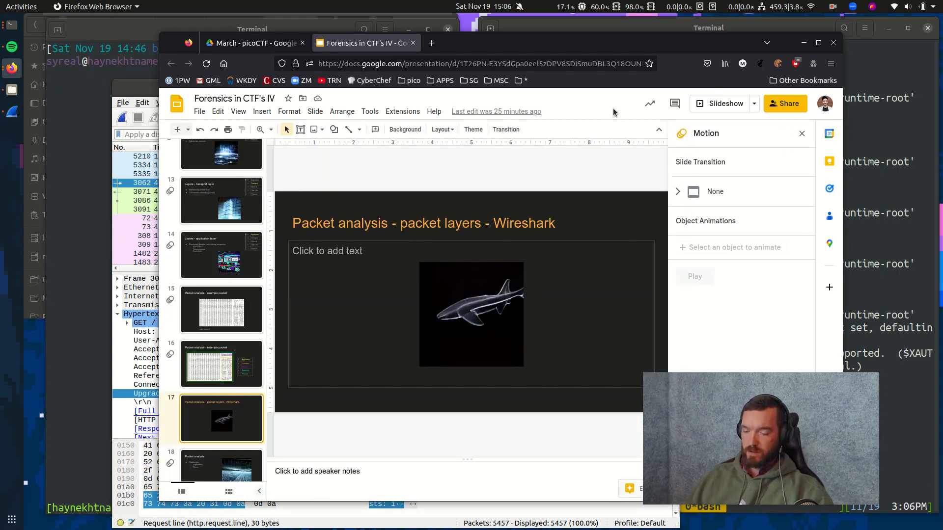
Present the deck and reveal the Packet analysis slide's Challenges, Segmentation and Volume bullets.
{"action": "left_click", "coordinate": [706, 103]}
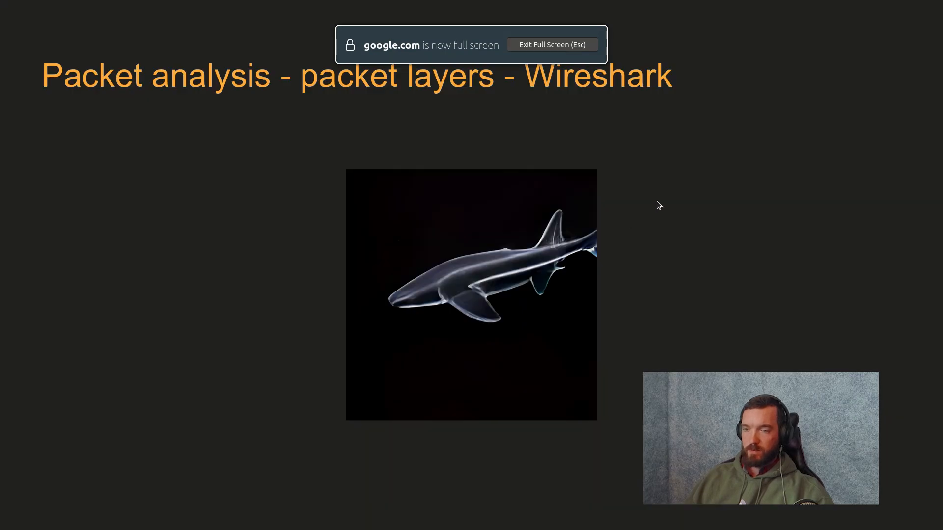
{"action": "left_click", "coordinate": [659, 199]}
{"action": "left_click", "coordinate": [545, 145]}
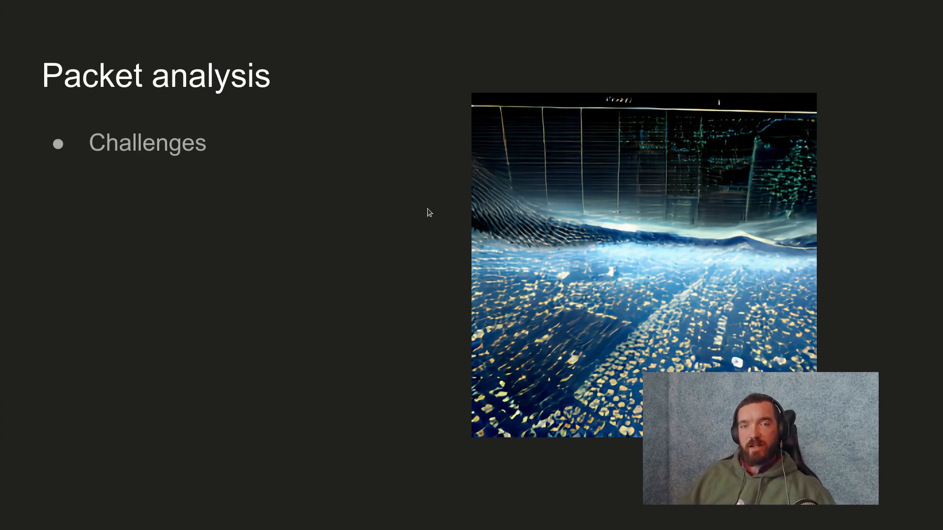
{"action": "left_click", "coordinate": [406, 188]}
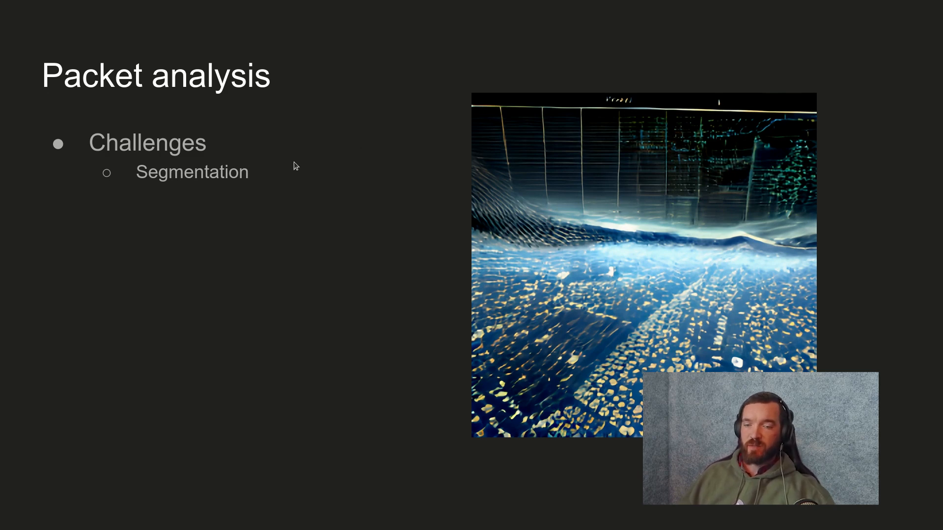
{"action": "key", "text": "Right"}
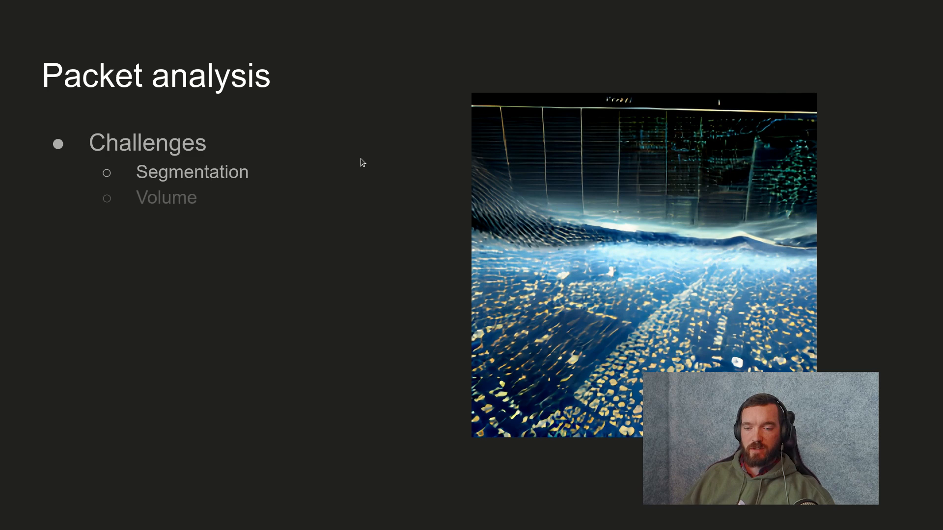
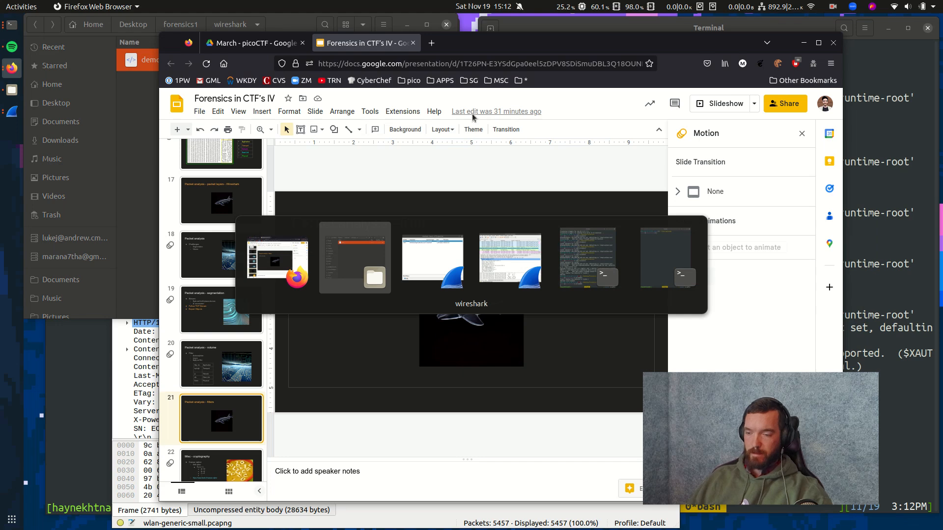
Close the Export HTTP object list and return to the main capture window.
{"action": "key", "text": "alt+Tab"}
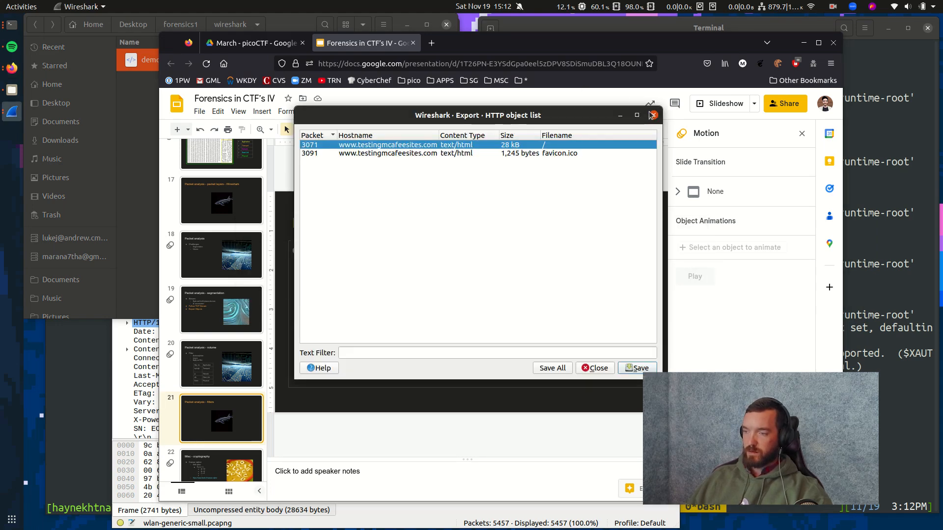
{"action": "left_click", "coordinate": [653, 116]}
{"action": "key", "text": "alt+Tab"}
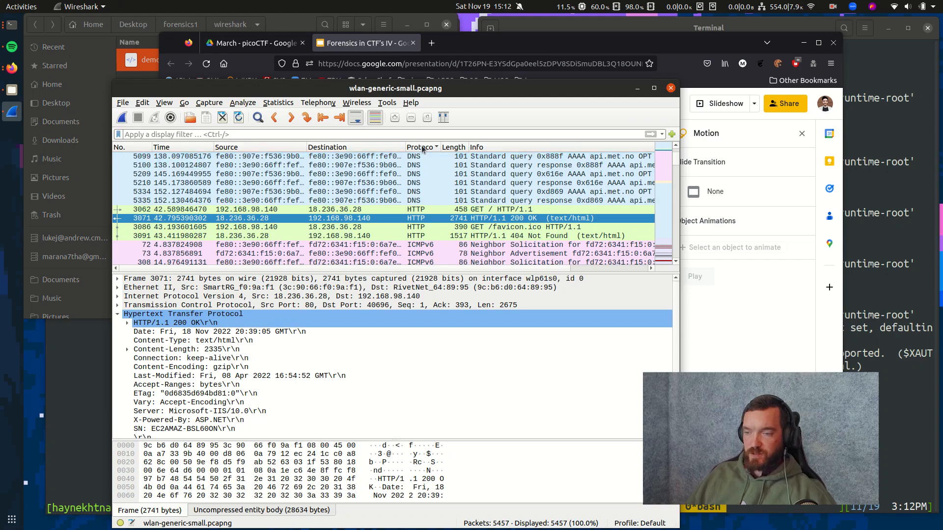
Sort the packet list by the No. column and select packet 1.
{"action": "left_click", "coordinate": [124, 148]}
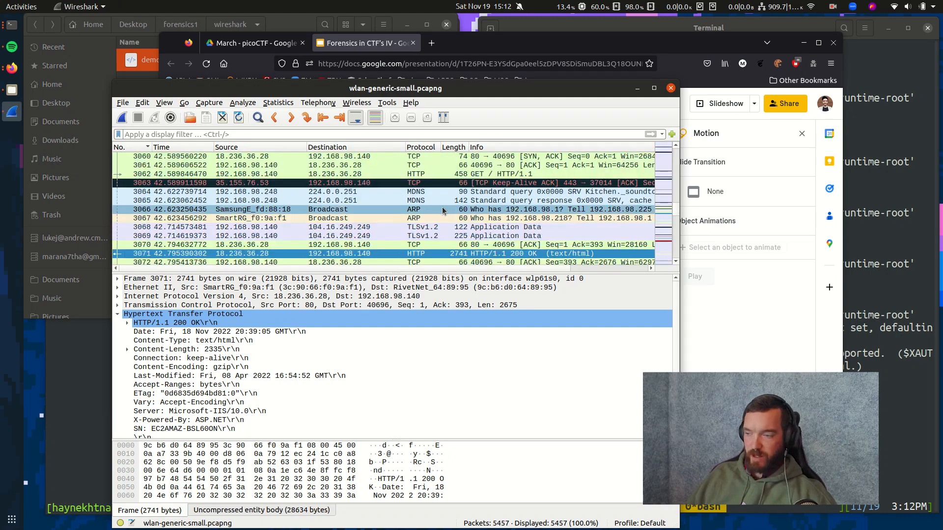
{"action": "left_click_drag", "start_coordinate": [676, 216], "coordinate": [676, 150]}
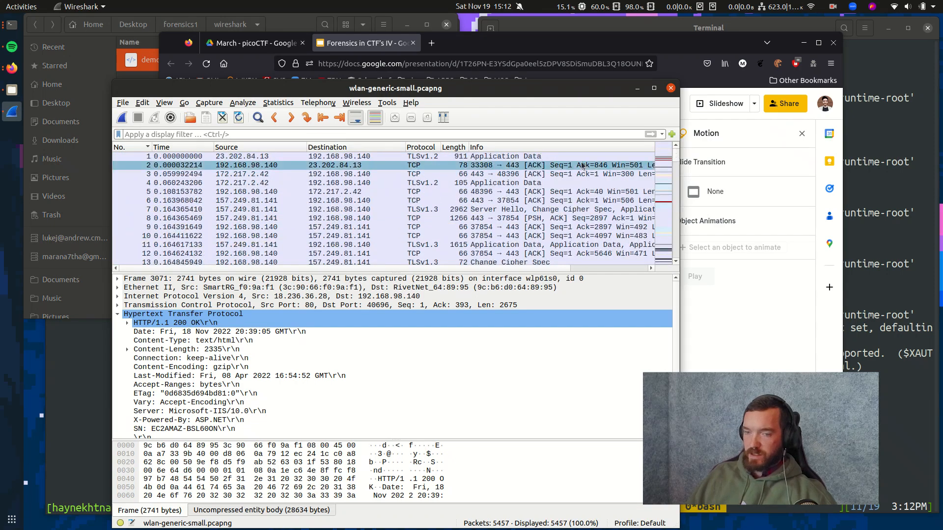
{"action": "left_click", "coordinate": [262, 157]}
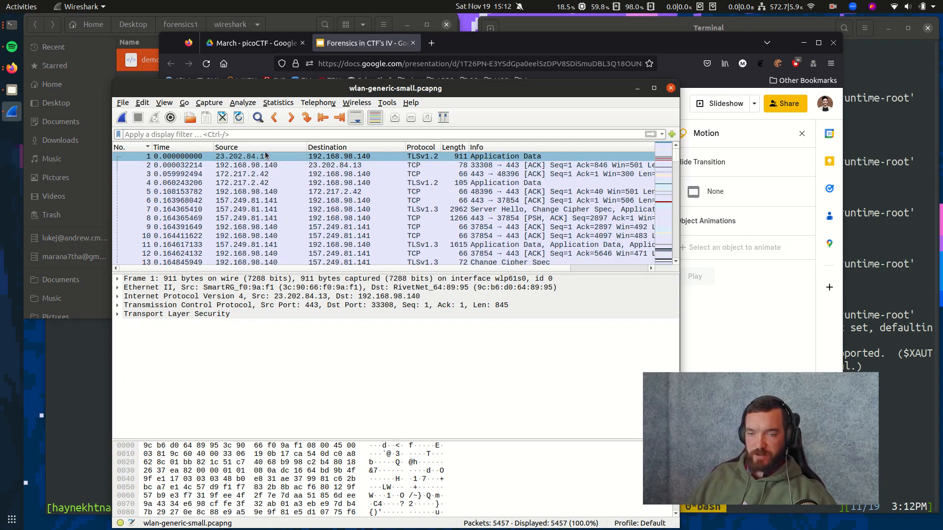
Apply the http display filter, leaving 4 of 5457 packets.
{"action": "left_click", "coordinate": [290, 133]}
{"action": "type", "text": "http"}
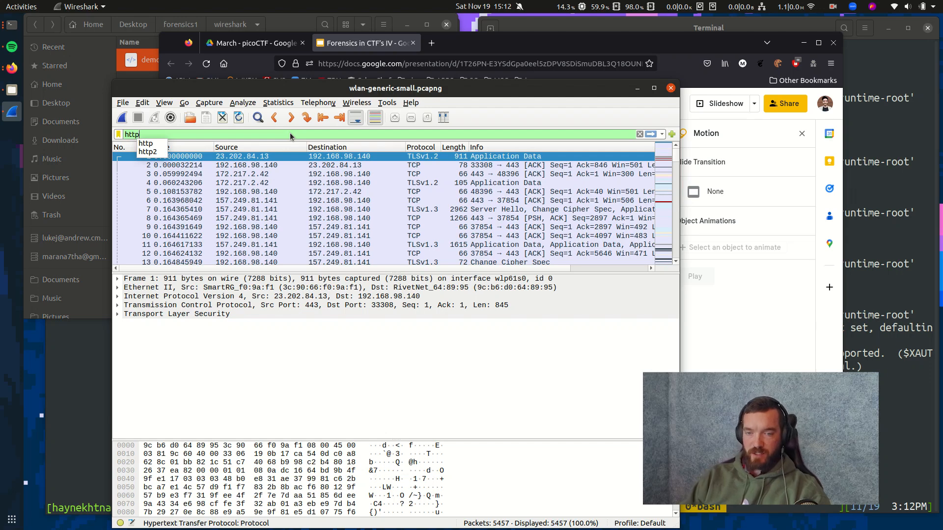
{"action": "key", "text": "Return"}
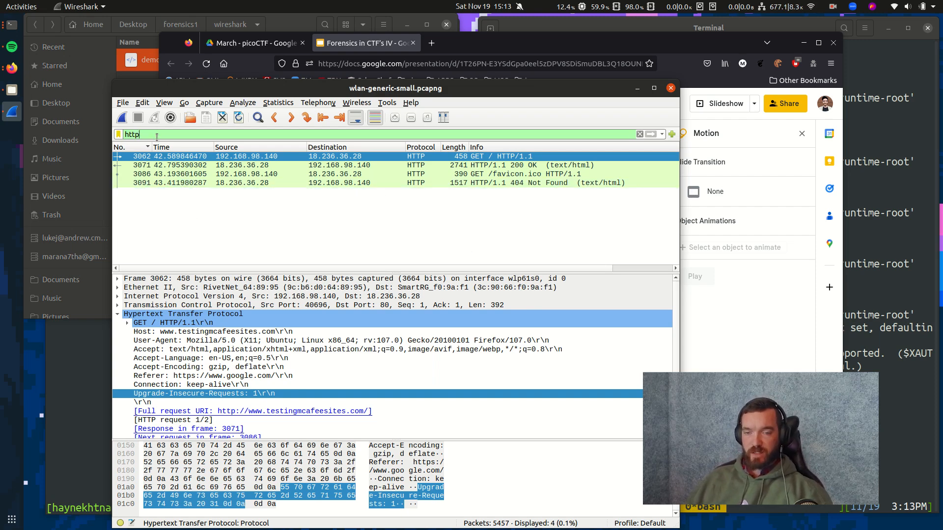
Clear the filter bar and re-enter http using the autocomplete list.
{"action": "left_click", "coordinate": [334, 135]}
{"action": "key", "text": "BackSpace"}
{"action": "key", "text": "BackSpace"}
{"action": "key", "text": "BackSpace"}
{"action": "key", "text": "BackSpace"}
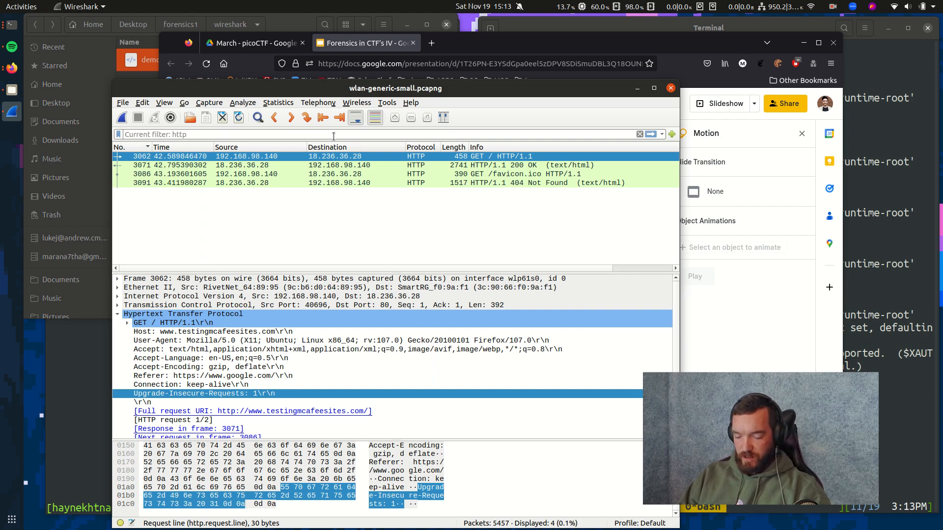
{"action": "type", "text": "h"}
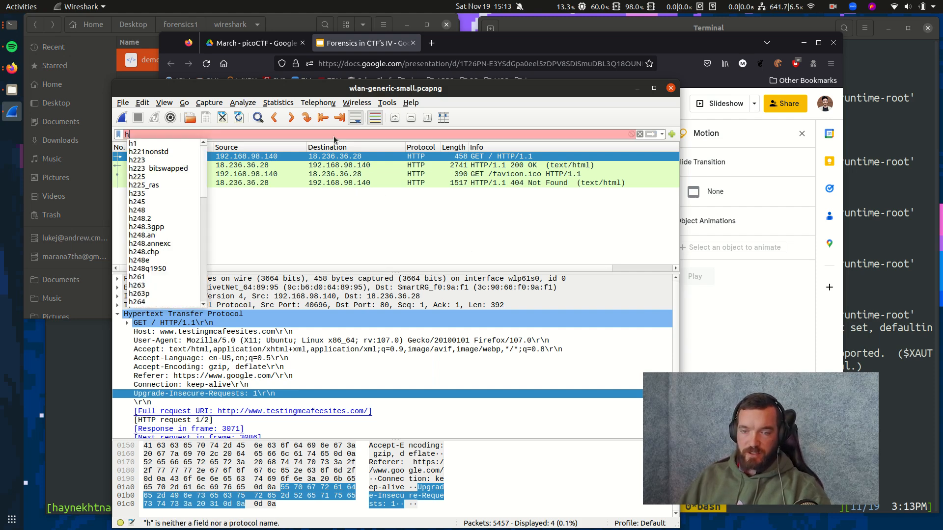
{"action": "scroll", "coordinate": [159, 167], "scroll_direction": "down", "scroll_amount": 6}
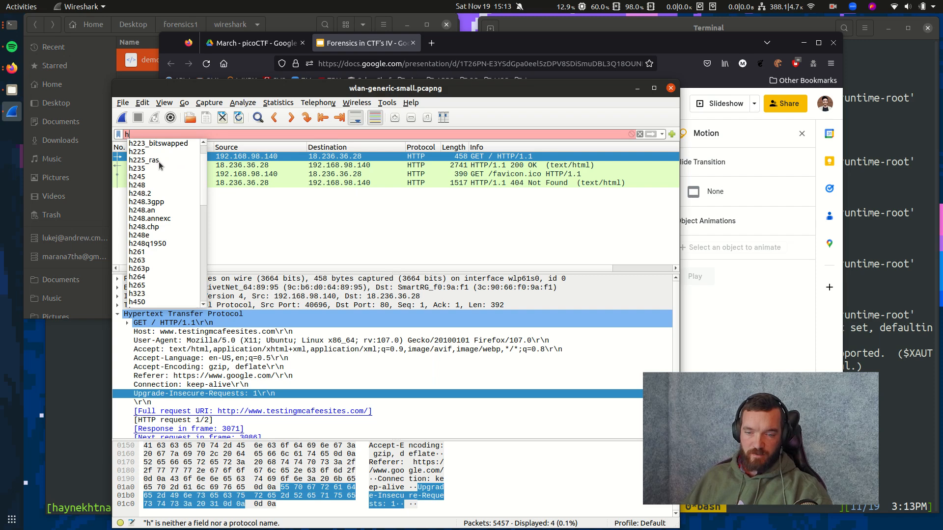
{"action": "scroll", "coordinate": [161, 170], "scroll_direction": "down", "scroll_amount": 4}
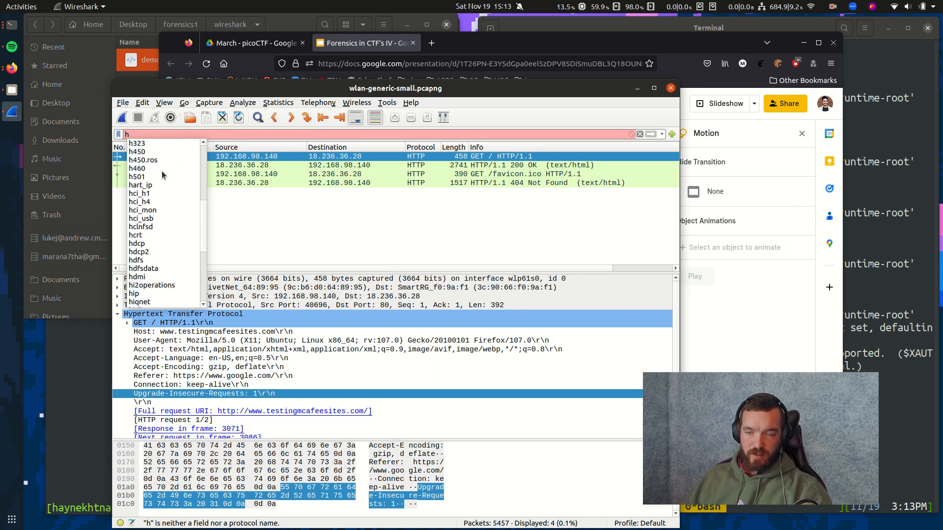
{"action": "scroll", "coordinate": [163, 176], "scroll_direction": "down", "scroll_amount": 4}
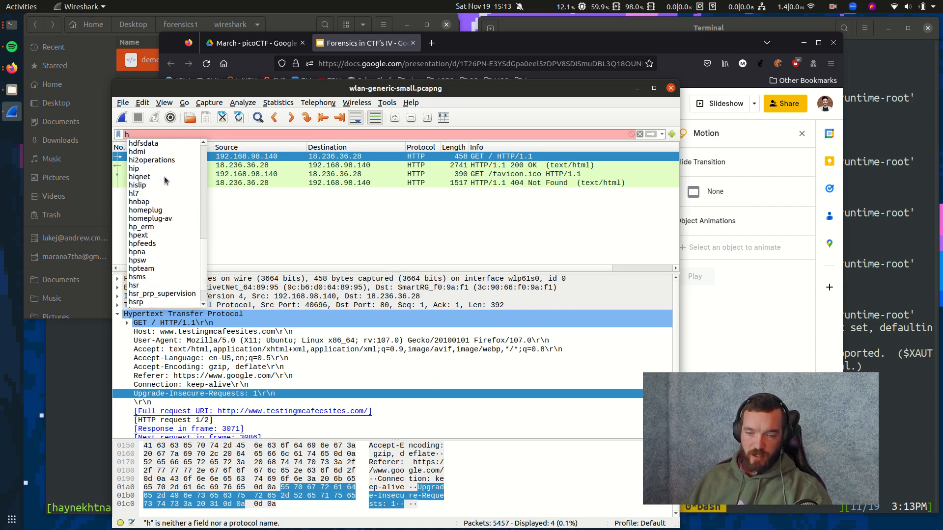
{"action": "scroll", "coordinate": [167, 188], "scroll_direction": "up", "scroll_amount": 14}
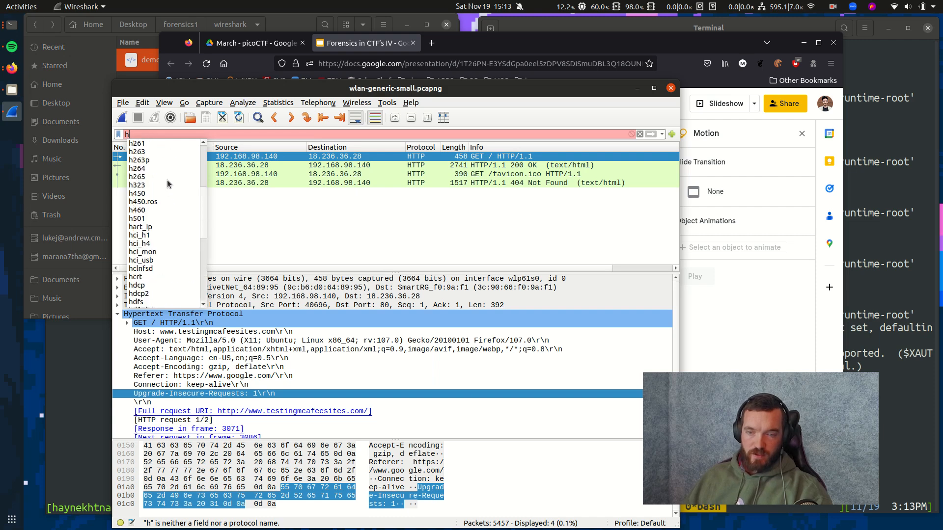
{"action": "type", "text": "t"}
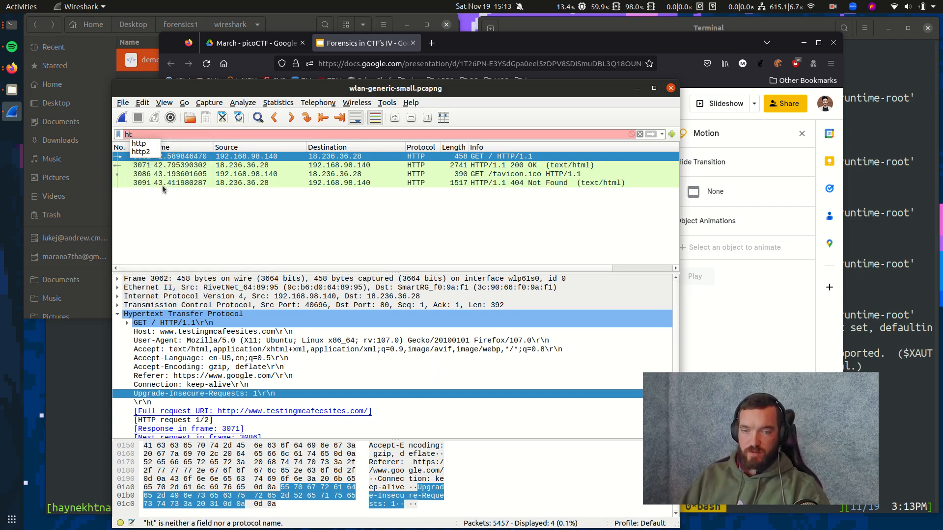
{"action": "left_click", "coordinate": [144, 146]}
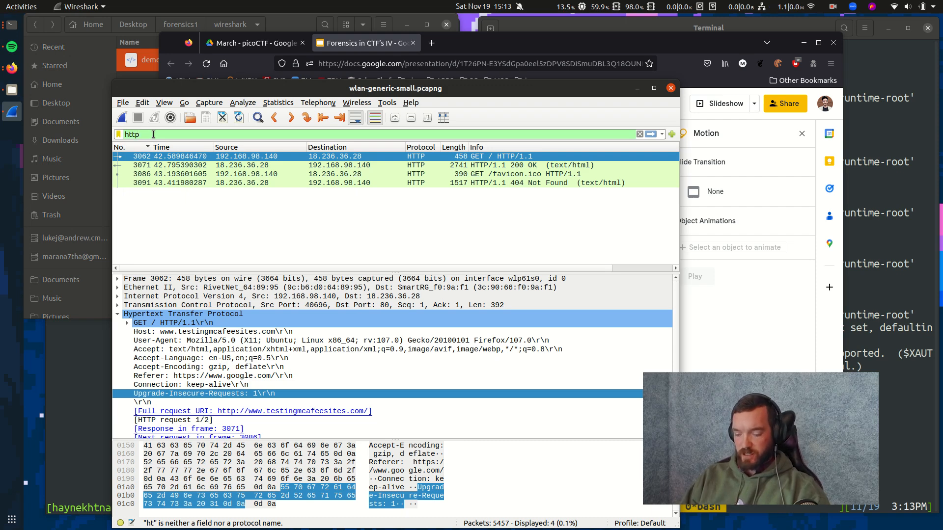
Extend the filter to http.response and apply it, leaving 13 packets.
{"action": "type", "text": "."}
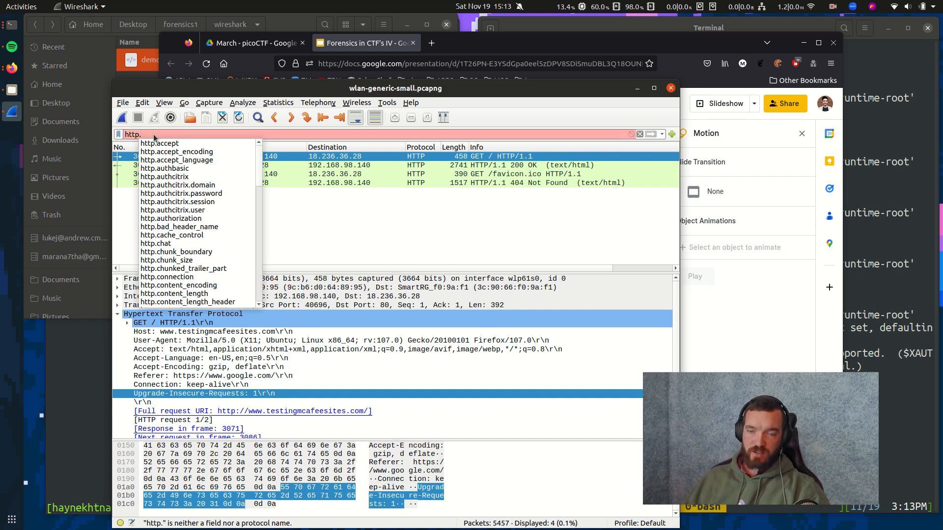
{"action": "scroll", "coordinate": [177, 152], "scroll_direction": "down", "scroll_amount": 7}
{"action": "scroll", "coordinate": [178, 163], "scroll_direction": "down", "scroll_amount": 8}
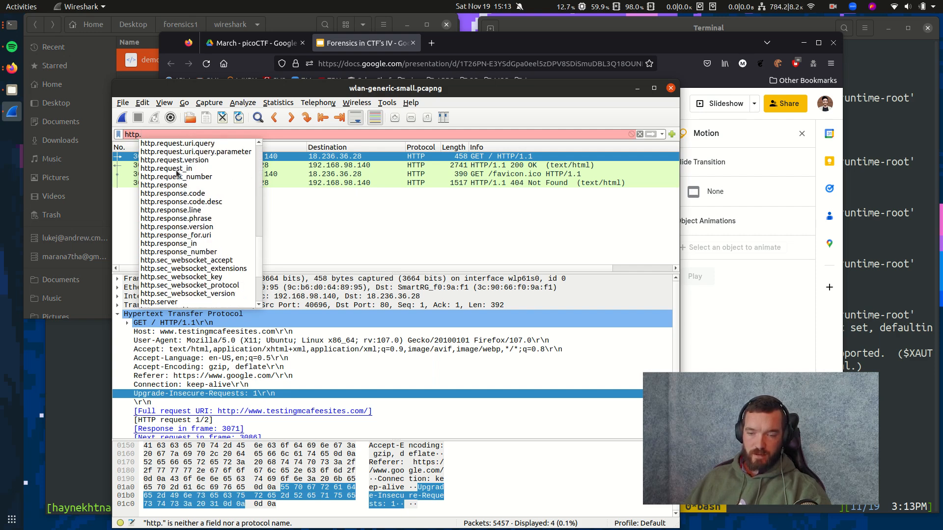
{"action": "scroll", "coordinate": [177, 173], "scroll_direction": "down", "scroll_amount": 1}
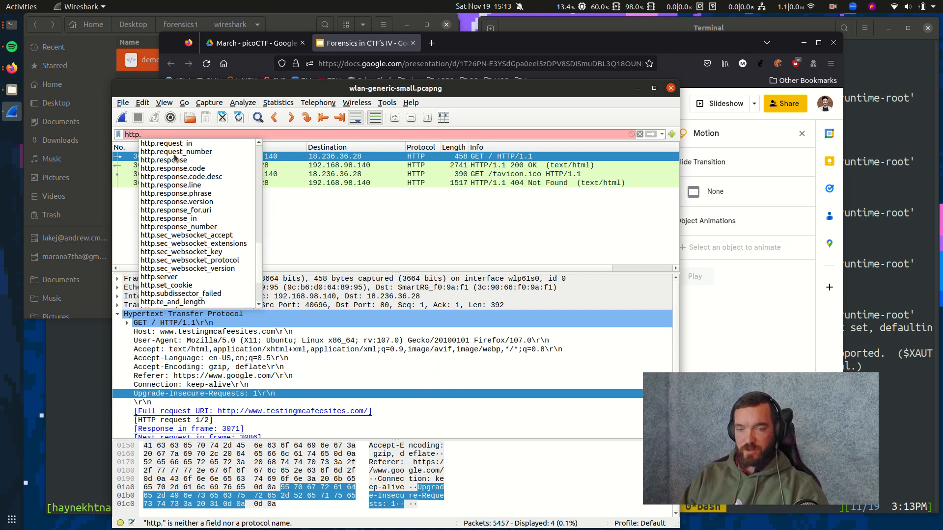
{"action": "type", "text": "re"}
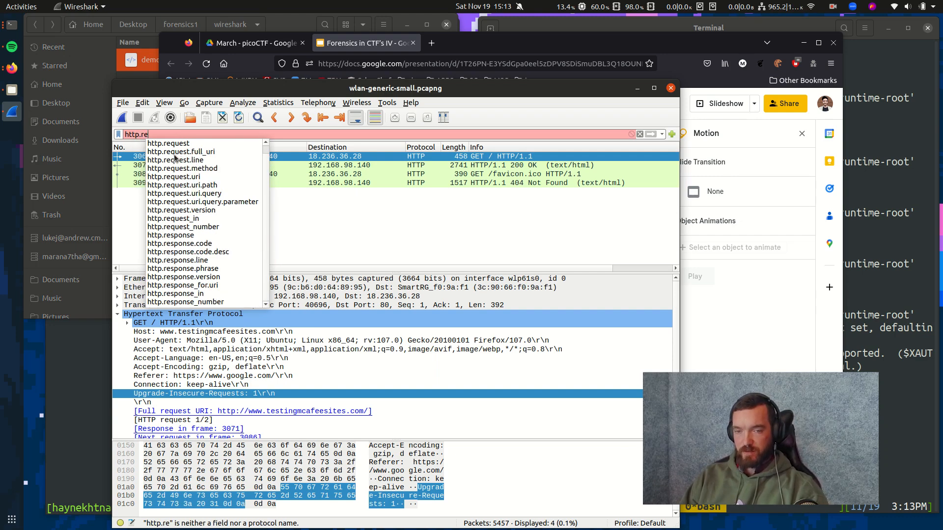
{"action": "type", "text": "sponses"}
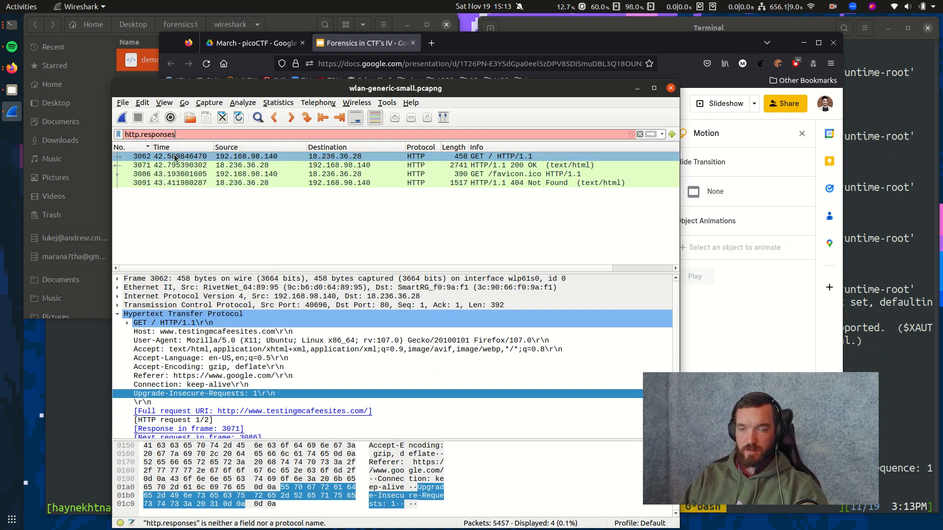
{"action": "key", "text": "BackSpace"}
{"action": "key", "text": "Return"}
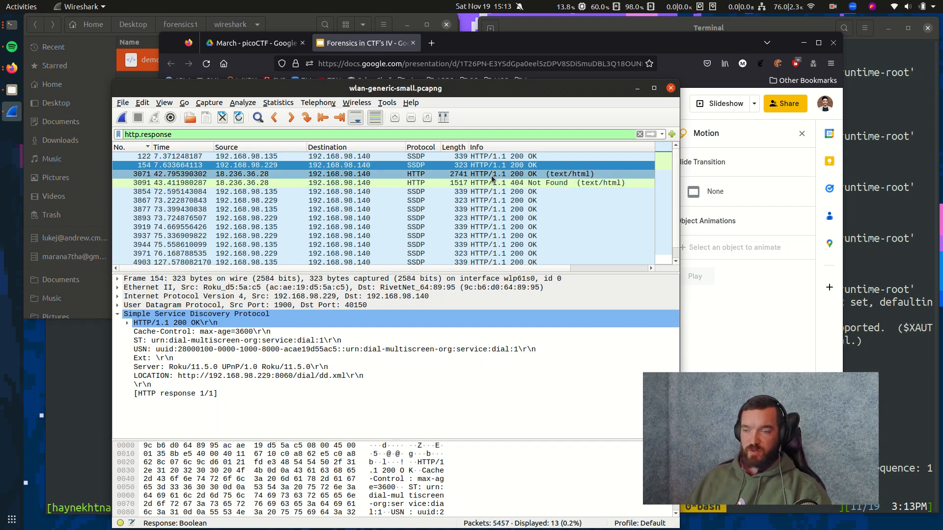
Compare frame 3071's 200 OK with frame 3091's 404 Not Found, then clear the filter.
{"action": "left_click", "coordinate": [471, 175]}
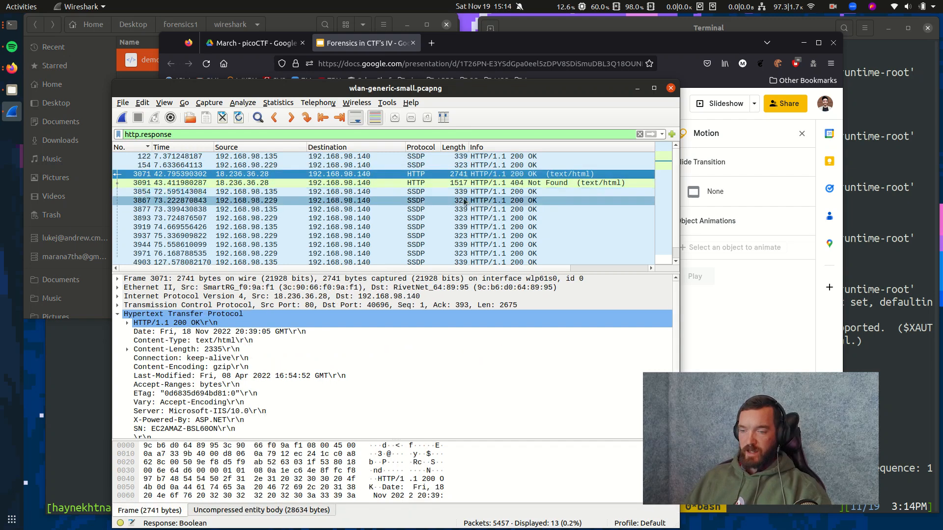
{"action": "left_click", "coordinate": [464, 199]}
{"action": "key", "text": "Up"}
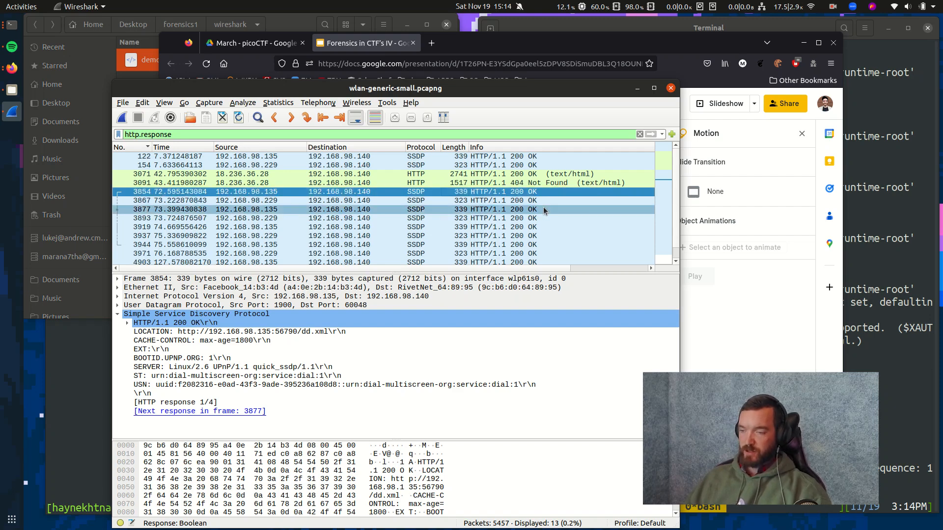
{"action": "left_click", "coordinate": [535, 183]}
{"action": "left_click", "coordinate": [534, 175]}
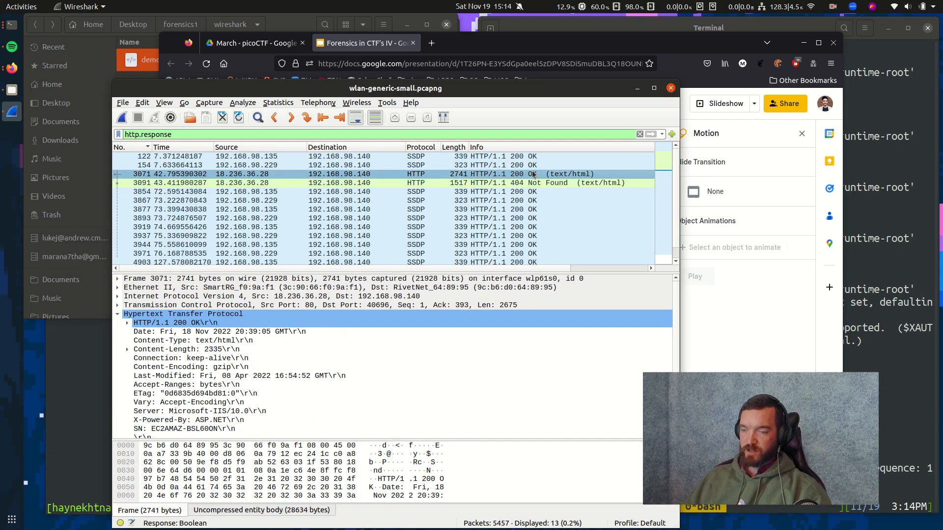
{"action": "left_click", "coordinate": [531, 184]}
{"action": "left_click", "coordinate": [531, 175]}
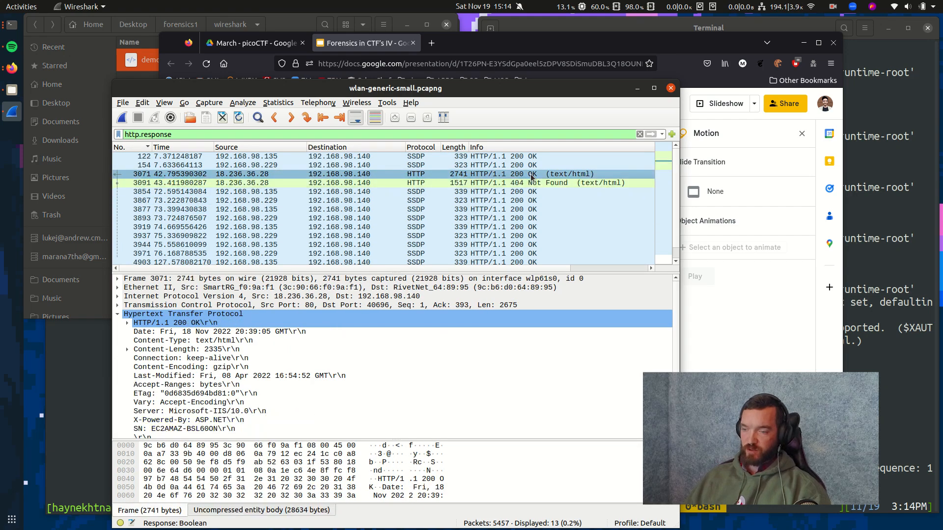
{"action": "left_click", "coordinate": [532, 183]}
{"action": "scroll", "coordinate": [533, 181], "scroll_direction": "down", "scroll_amount": 1}
{"action": "scroll", "coordinate": [533, 182], "scroll_direction": "up", "scroll_amount": 1}
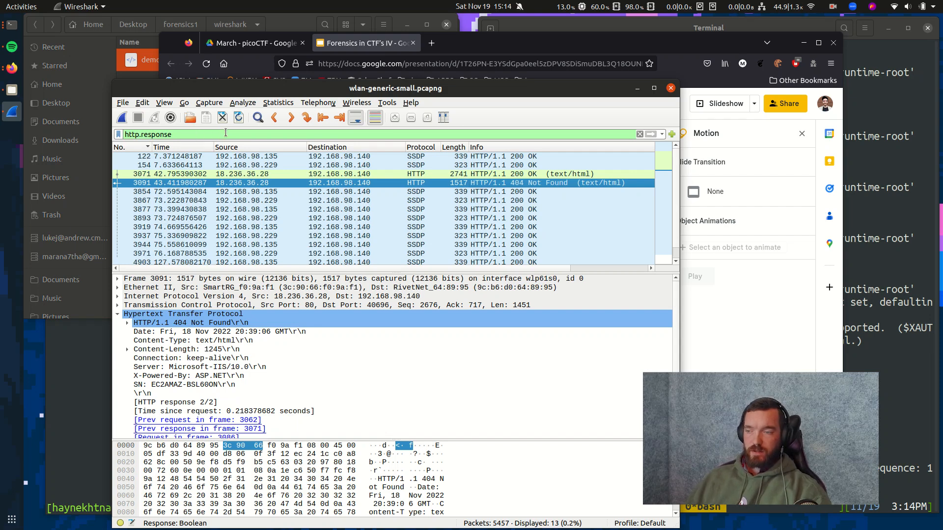
{"action": "left_click", "coordinate": [640, 134]}
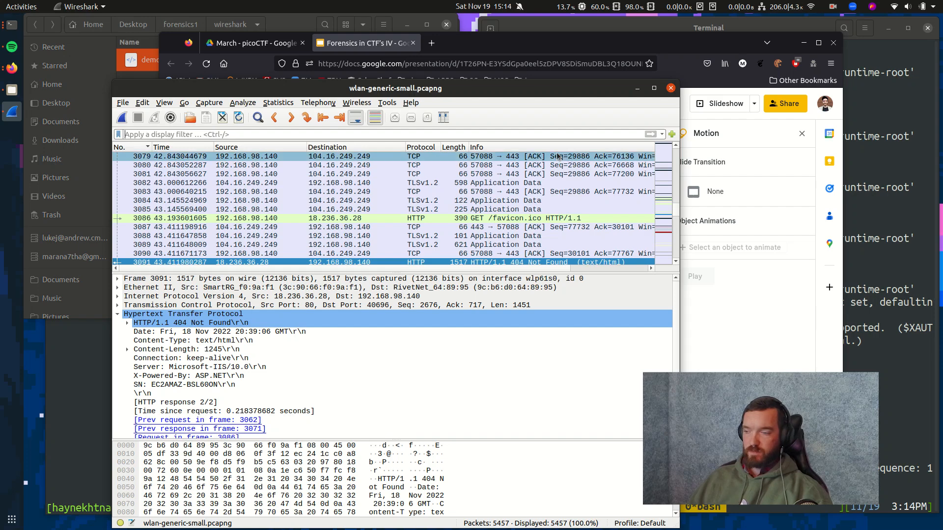
Select frame 1 and expand its IPv4 header to the 23.202.84.13 Source field.
{"action": "left_click_drag", "start_coordinate": [676, 211], "coordinate": [684, 146]}
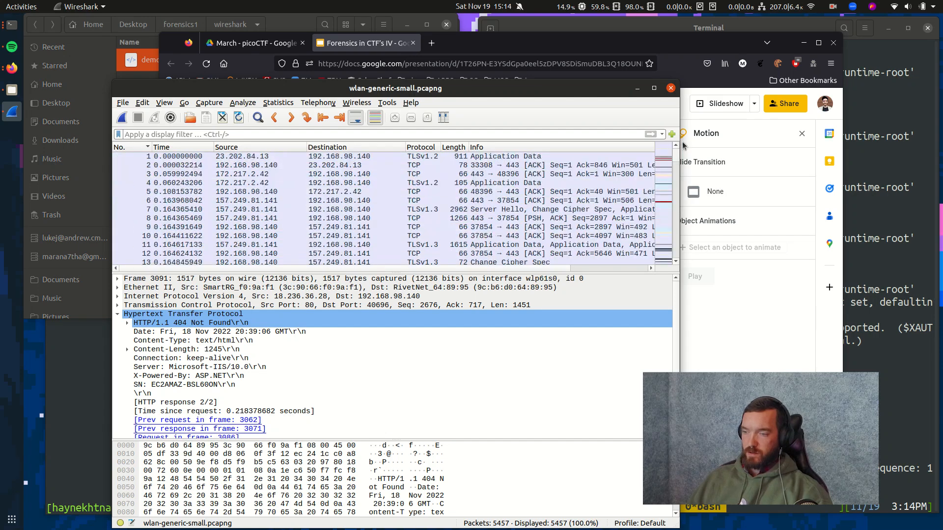
{"action": "left_click", "coordinate": [450, 156]}
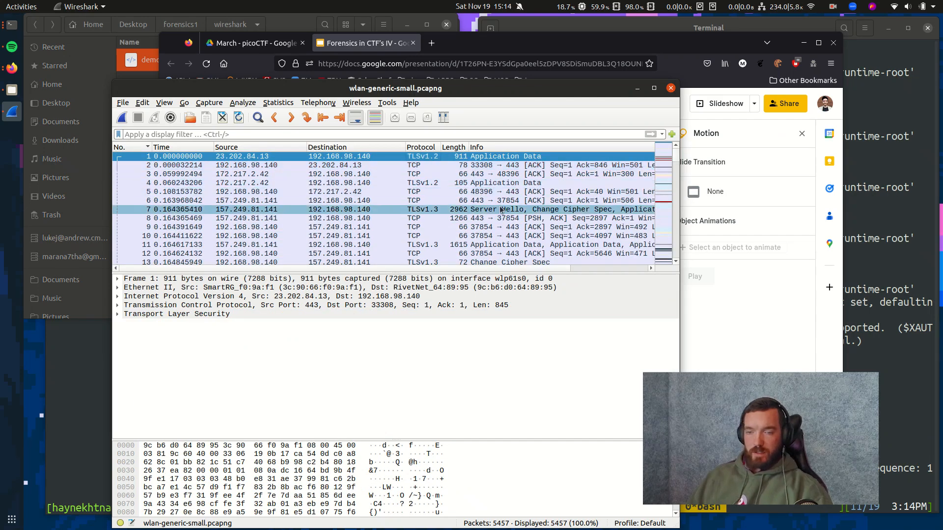
{"action": "left_click", "coordinate": [179, 296]}
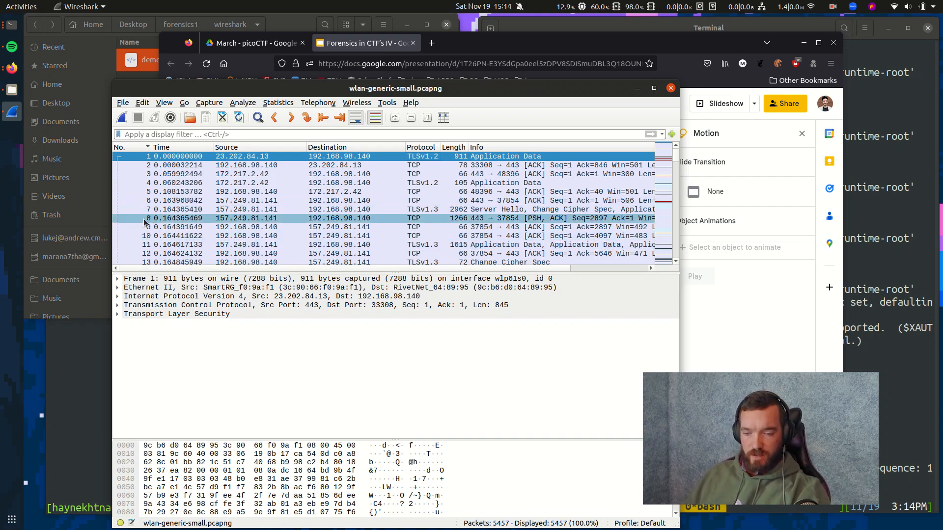
{"action": "left_click", "coordinate": [118, 298]}
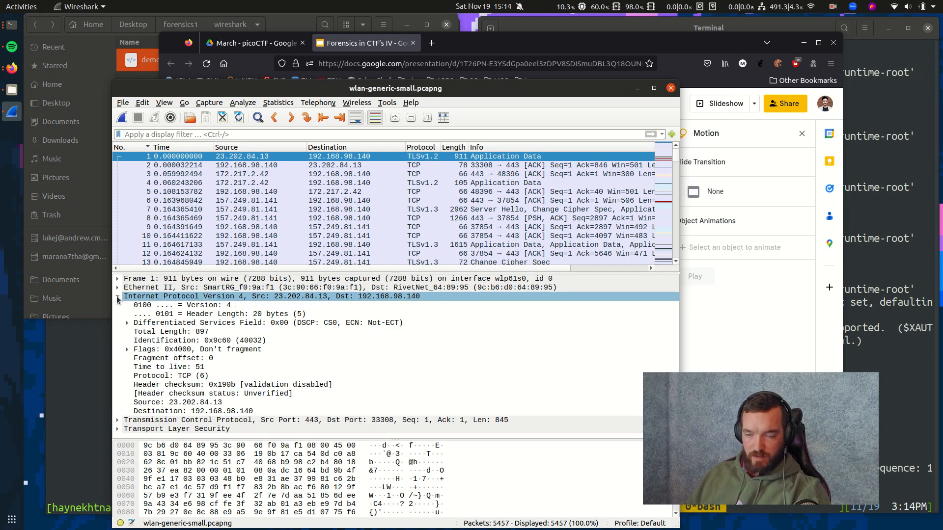
{"action": "left_click", "coordinate": [197, 405]}
{"action": "right_click", "coordinate": [197, 406]}
{"action": "key", "text": "Escape"}
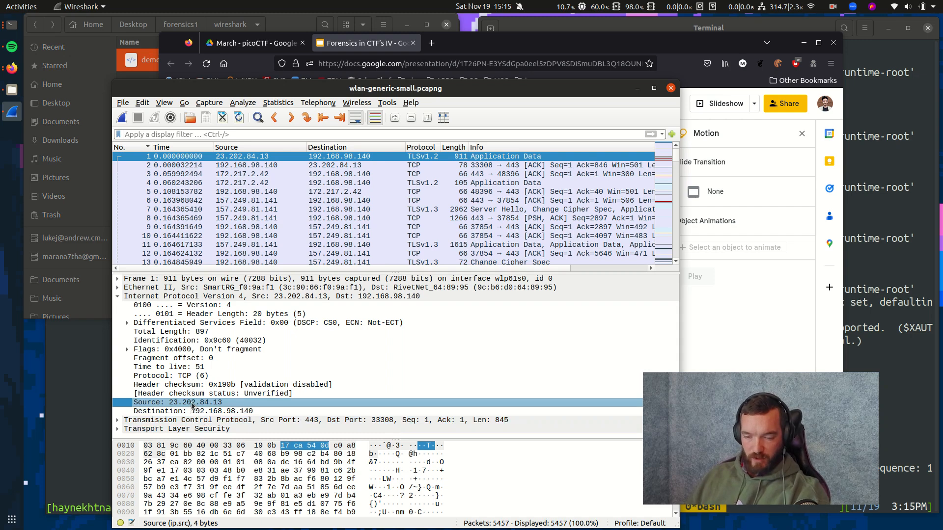
Apply the Source field as filter ip.src == 23.202.84.13 and scroll the 30 results.
{"action": "right_click", "coordinate": [193, 405]}
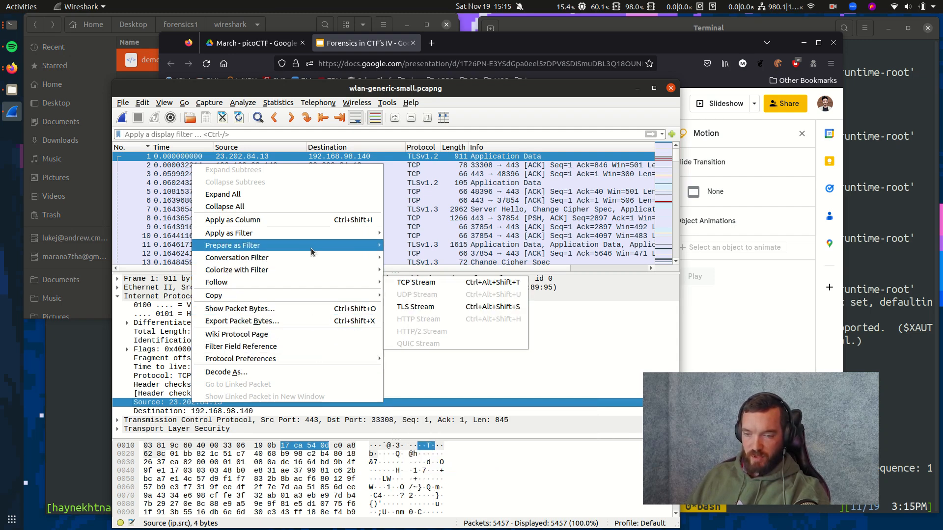
{"action": "mouse_move", "coordinate": [311, 235]}
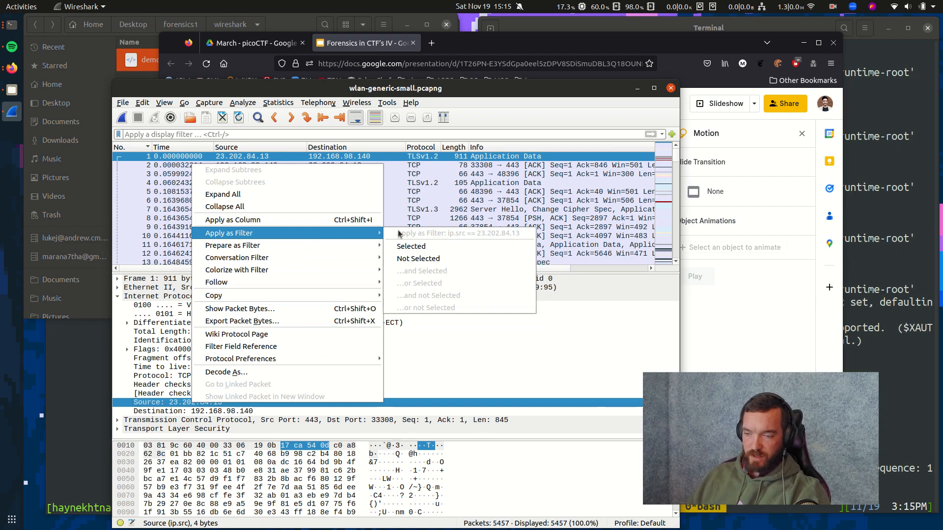
{"action": "left_click", "coordinate": [412, 248]}
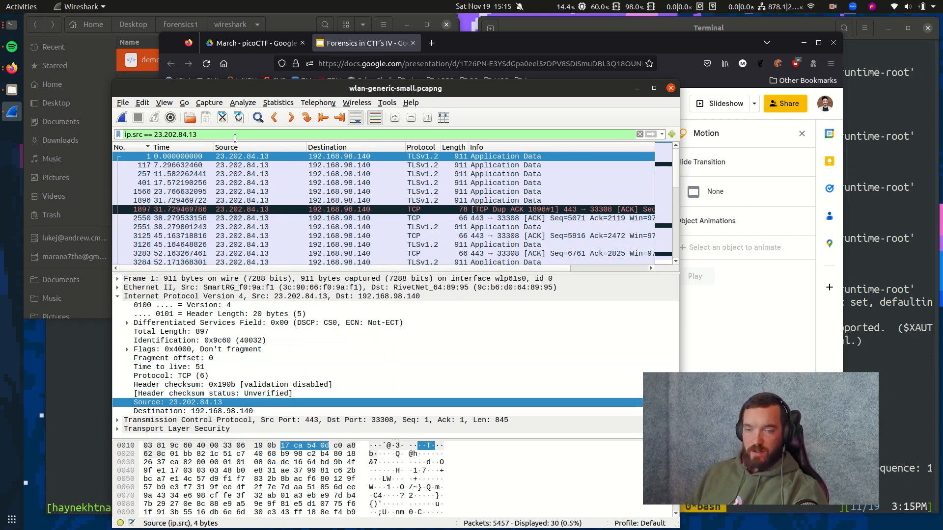
{"action": "scroll", "coordinate": [246, 184], "scroll_direction": "down", "scroll_amount": 6}
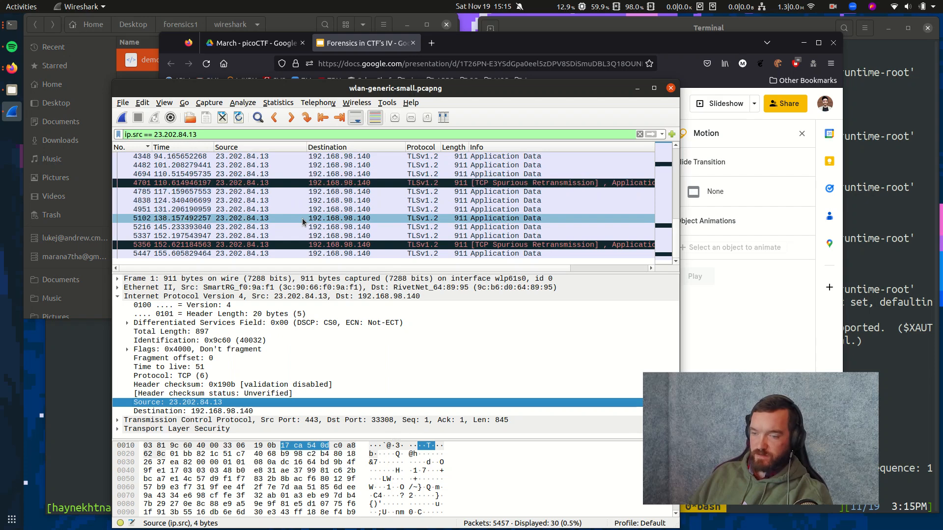
{"action": "scroll", "coordinate": [305, 223], "scroll_direction": "up", "scroll_amount": 6}
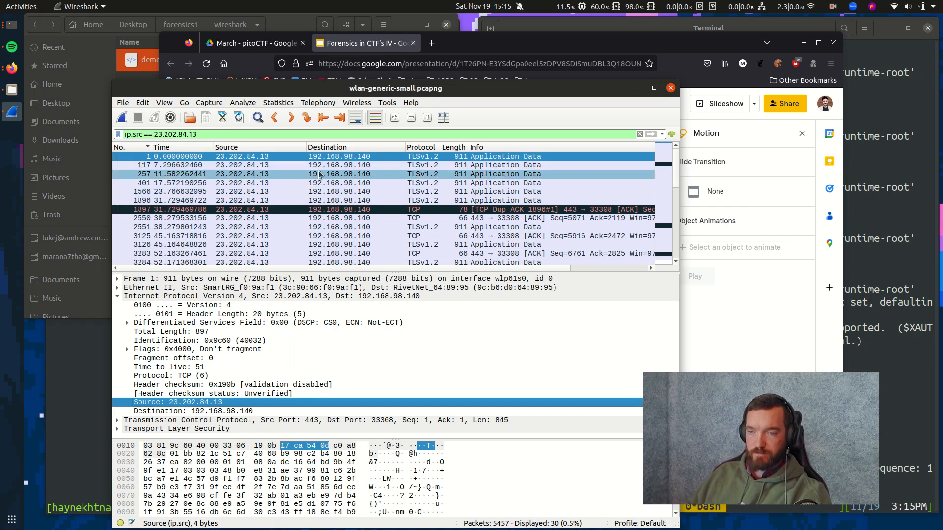
Start the slideshow, advance to Misc - cryptography and reveal the Caesar cipher bullet.
{"action": "left_click", "coordinate": [359, 43]}
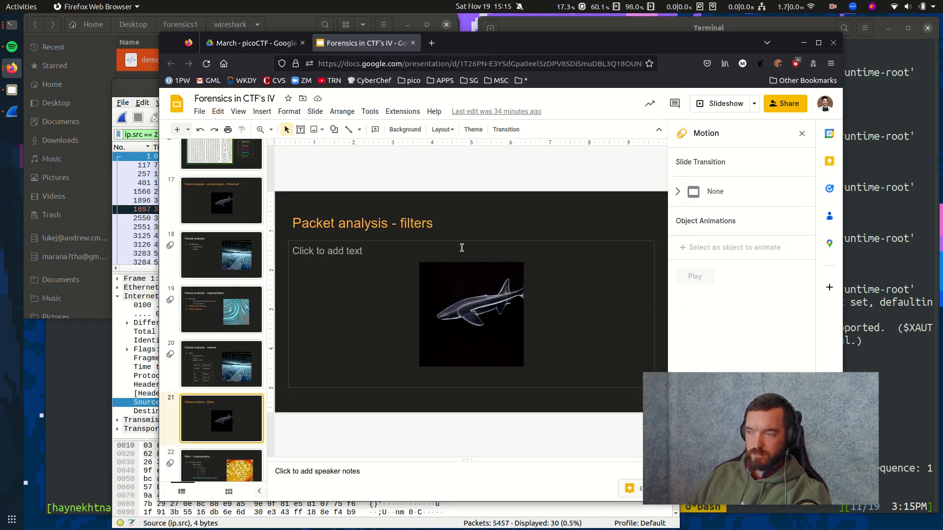
{"action": "left_click", "coordinate": [712, 105]}
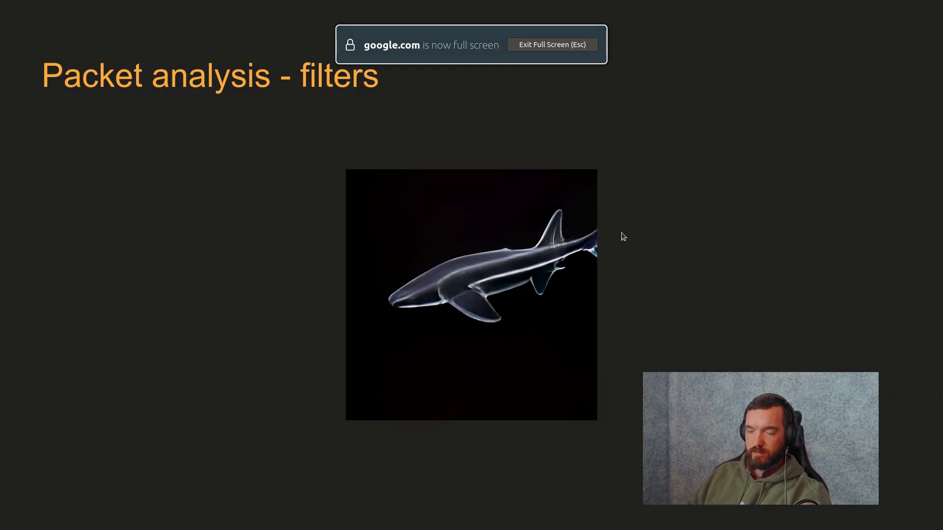
{"action": "key", "text": "Right"}
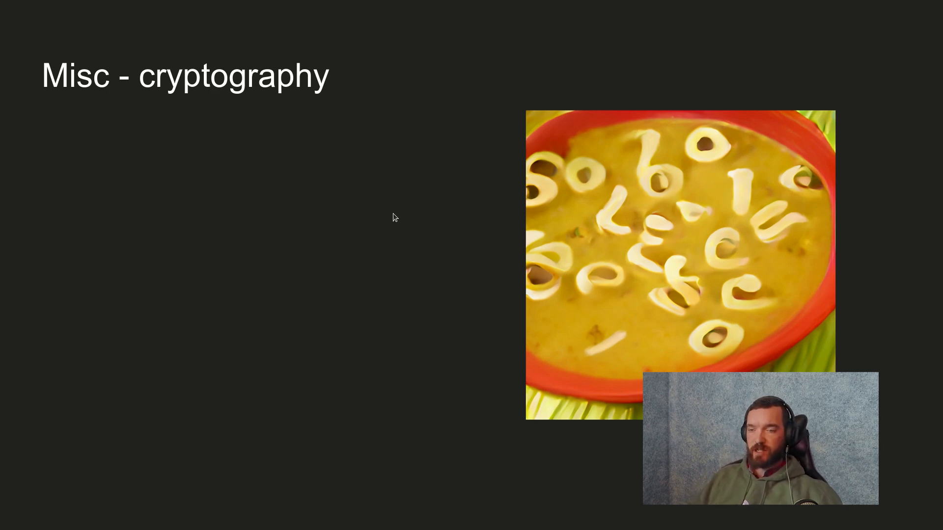
{"action": "left_click", "coordinate": [397, 145]}
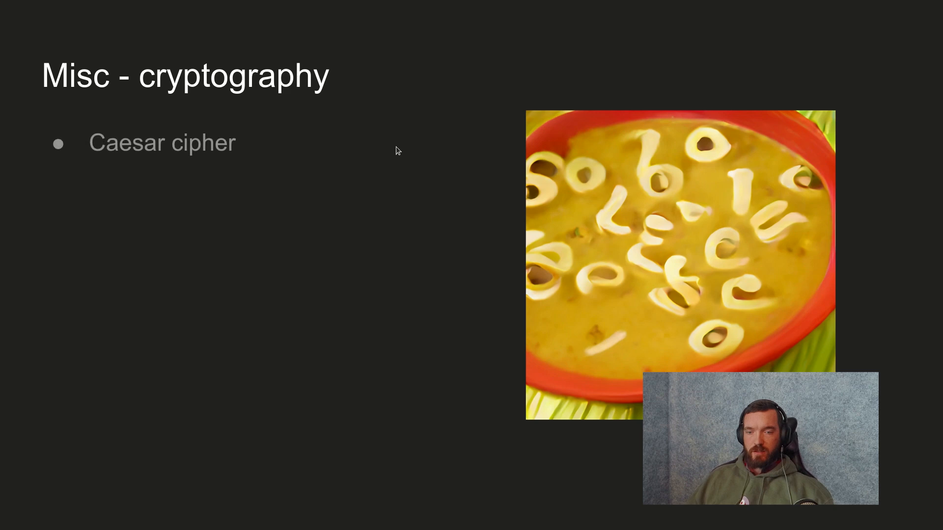